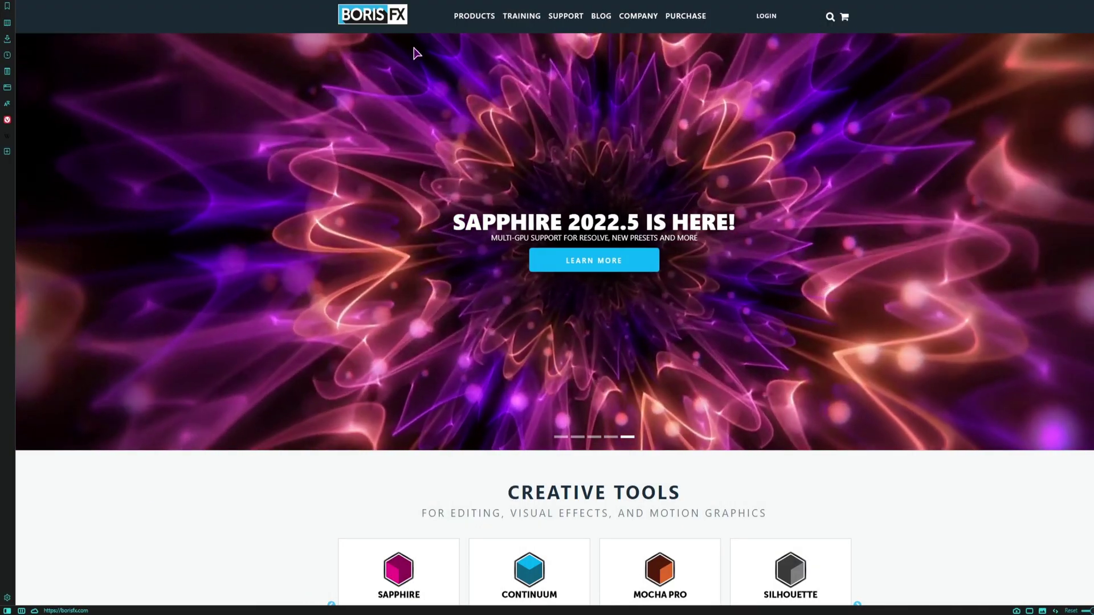
# Step: Go to the Particle Illusion product page through the Boris FX Products menu
pyautogui.moveTo(473, 19)
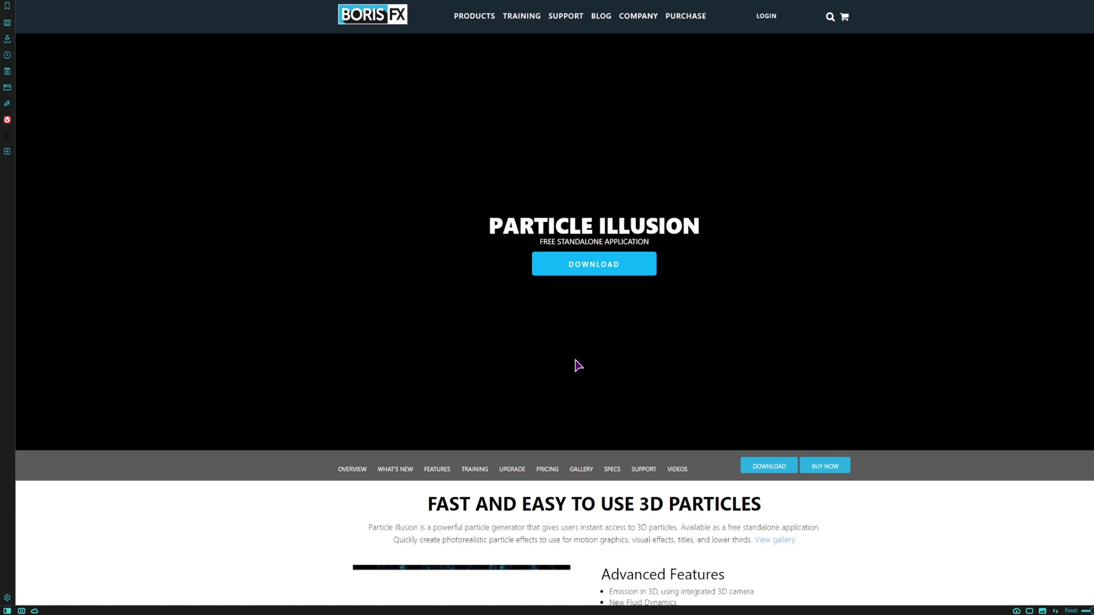
# Step: Open the Downloads list and highlight the Particle Illusion Standalone 15.0.3 Windows 64-bit row
pyautogui.click(592, 272)
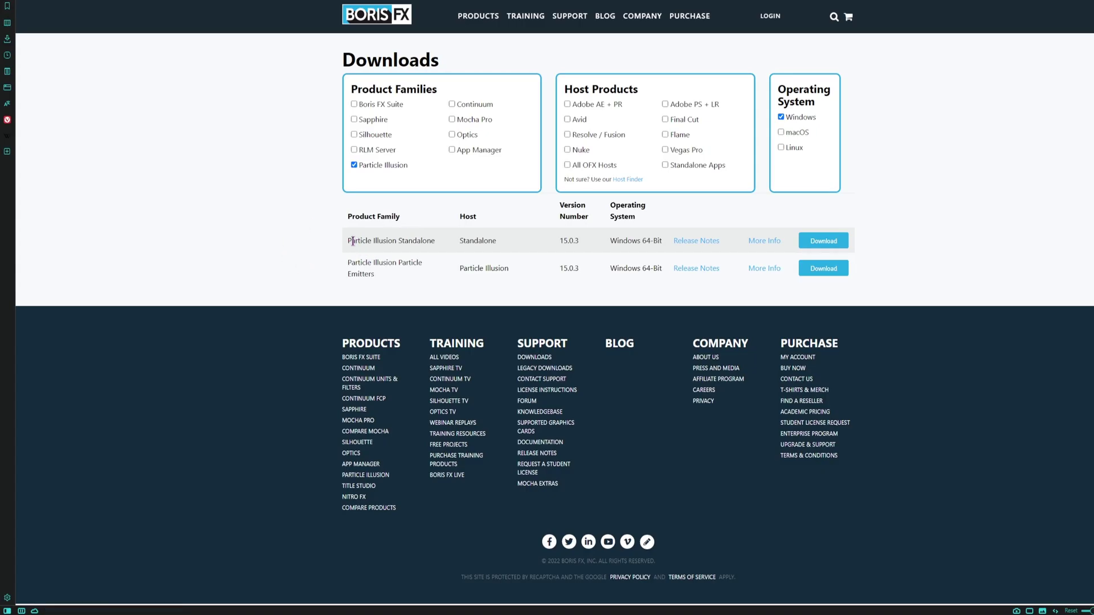
pyautogui.moveTo(353, 241); pyautogui.dragTo(428, 241)
pyautogui.click(428, 240)
# Step: Launch Particle Illusion Standalone from its Boris FX folder in the Start menu
pyautogui.press('super')
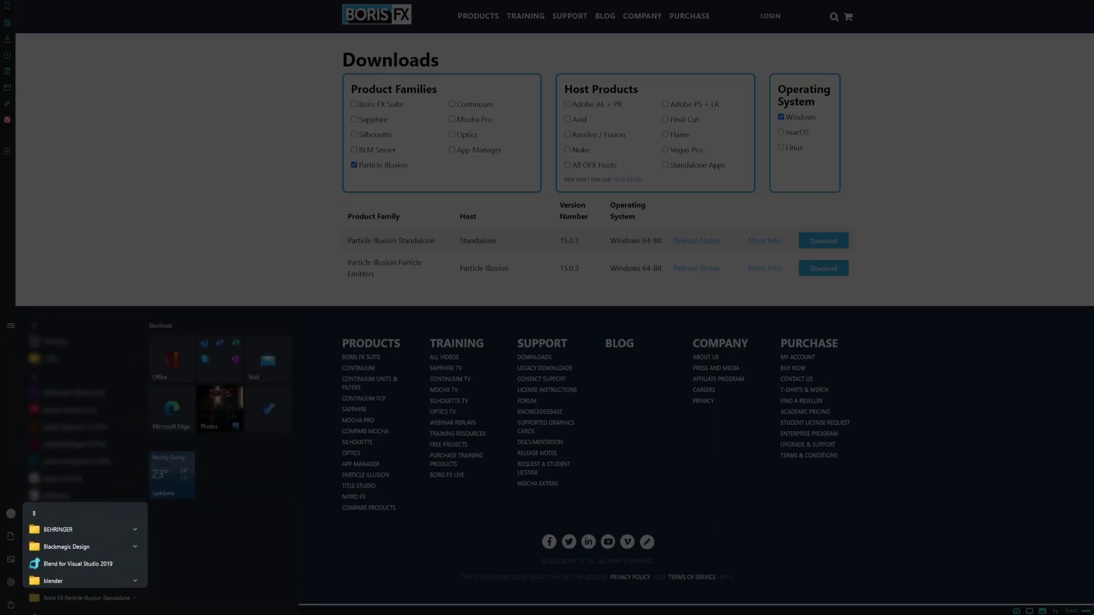
pyautogui.click(125, 598)
pyautogui.scroll(-2, 119, 569)
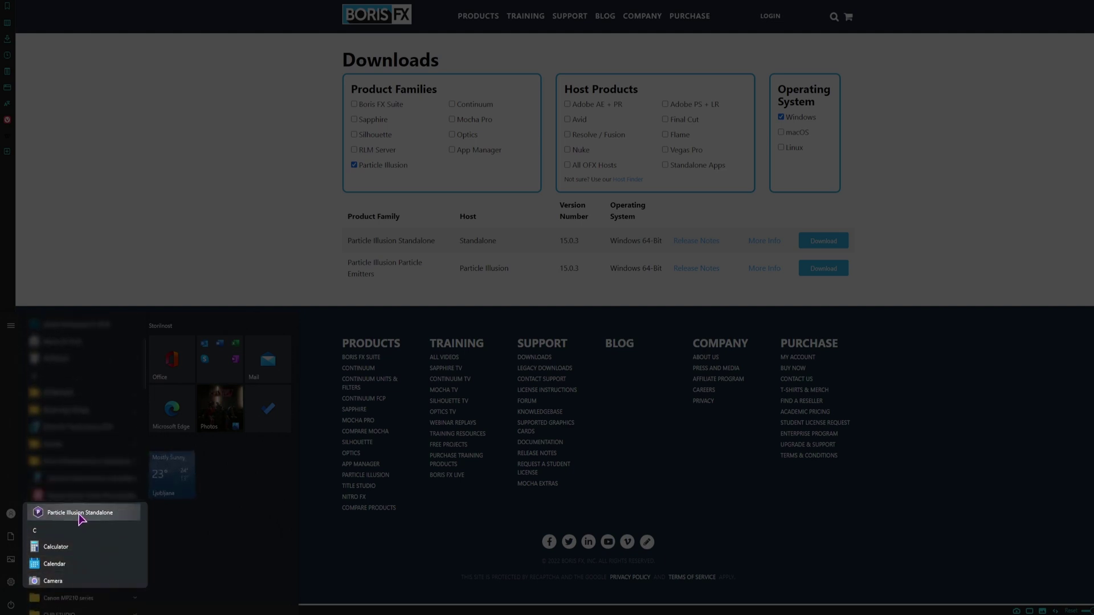
pyautogui.click(80, 514)
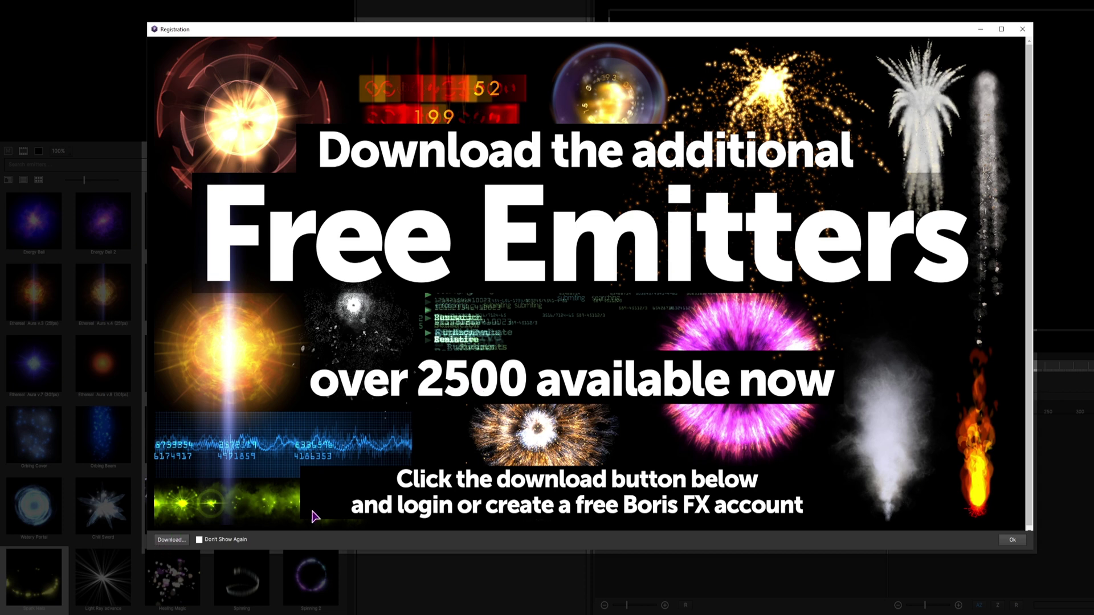
# Step: Dismiss the free-emitters Registration pop-up and scroll through the emitter library presets
pyautogui.click(1023, 29)
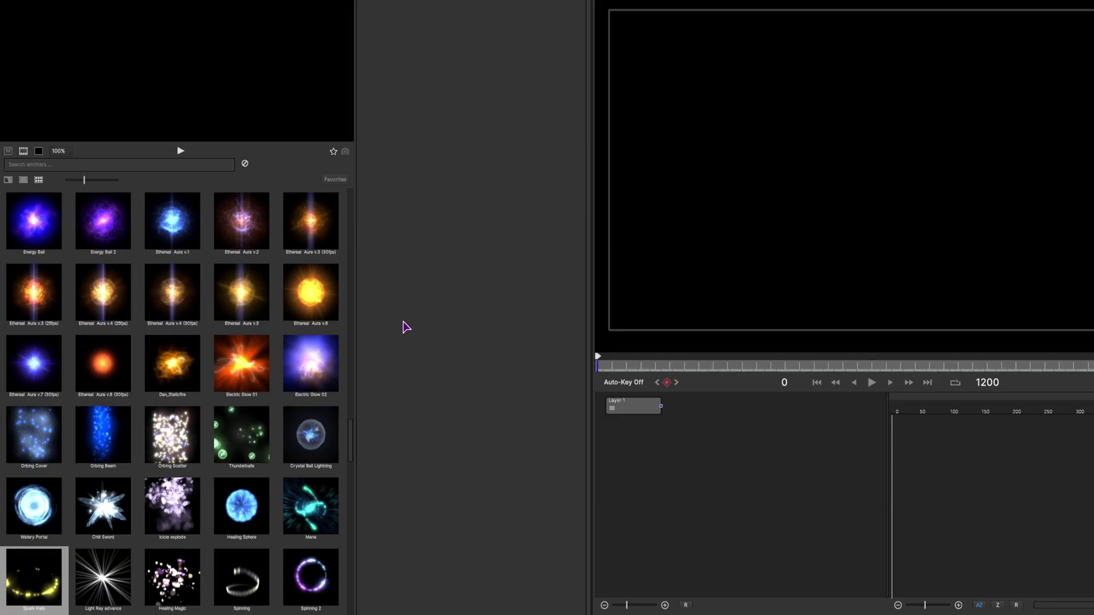
pyautogui.moveTo(347, 444); pyautogui.dragTo(376, 371)
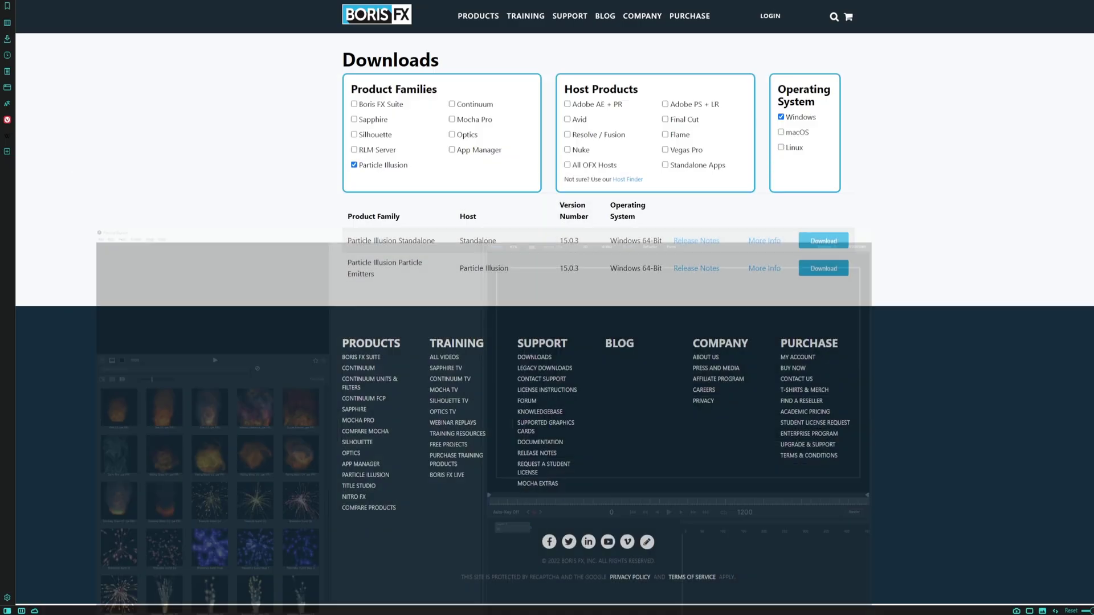
# Step: Open the Particle Illusion Free Training series from the product page to show the Getting Started video
pyautogui.moveTo(479, 15)
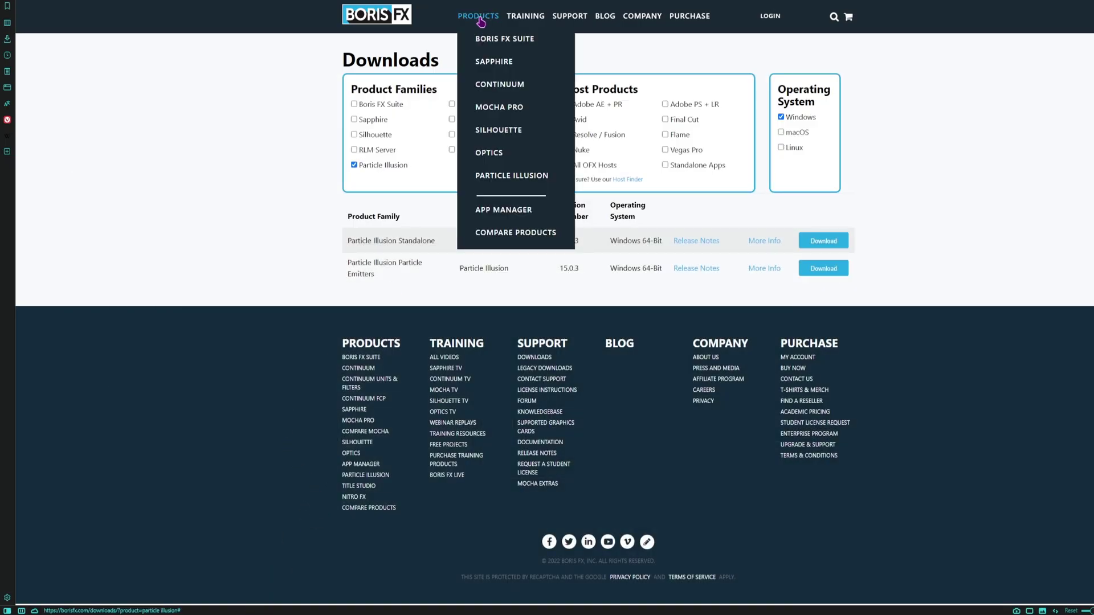
pyautogui.click(501, 174)
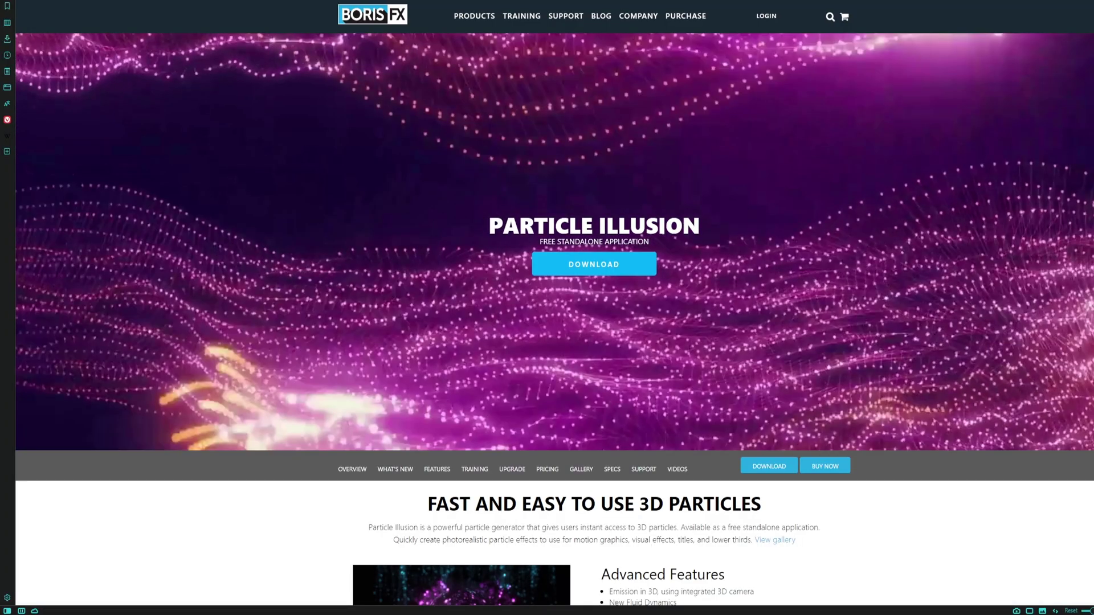
pyautogui.scroll(-10, 488, 431)
pyautogui.scroll(-15, 488, 430)
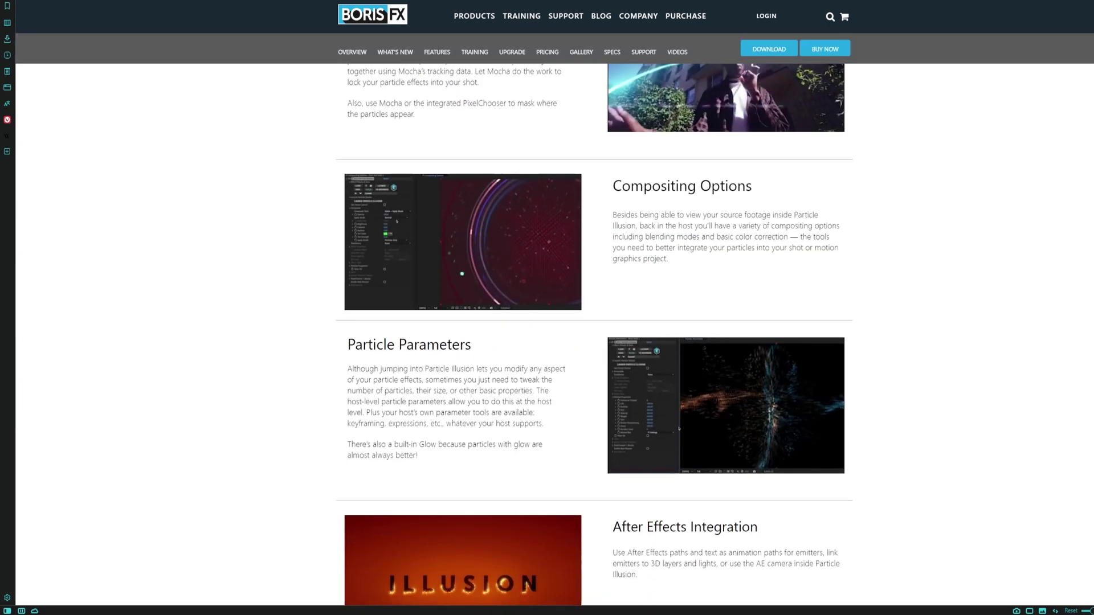
pyautogui.scroll(5, 487, 430)
pyautogui.scroll(5, 636, 461)
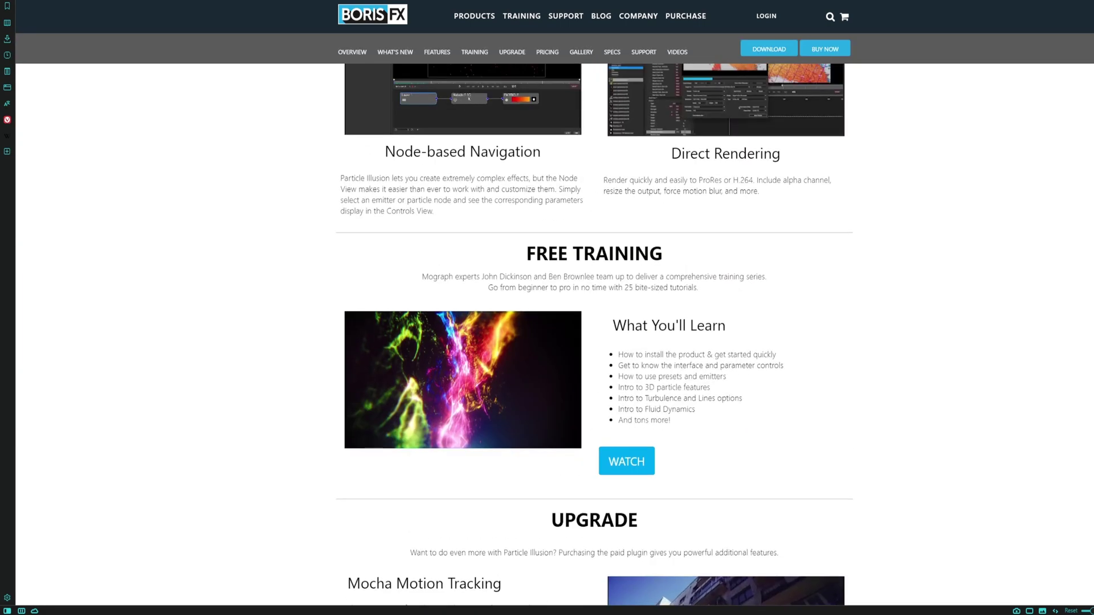
pyautogui.click(637, 461)
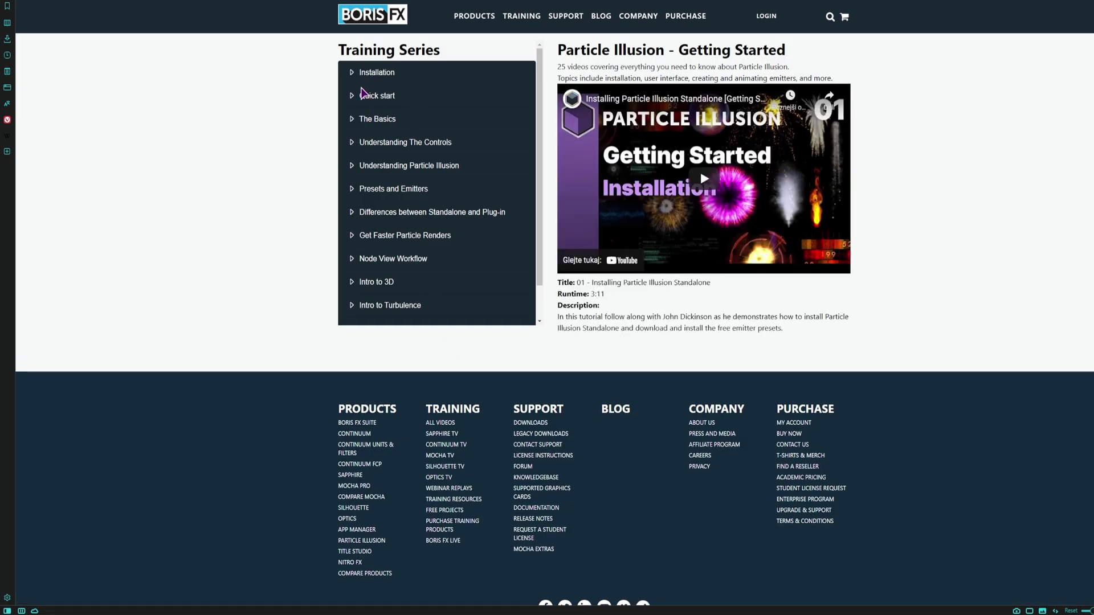
pyautogui.scroll(-2, 366, 164)
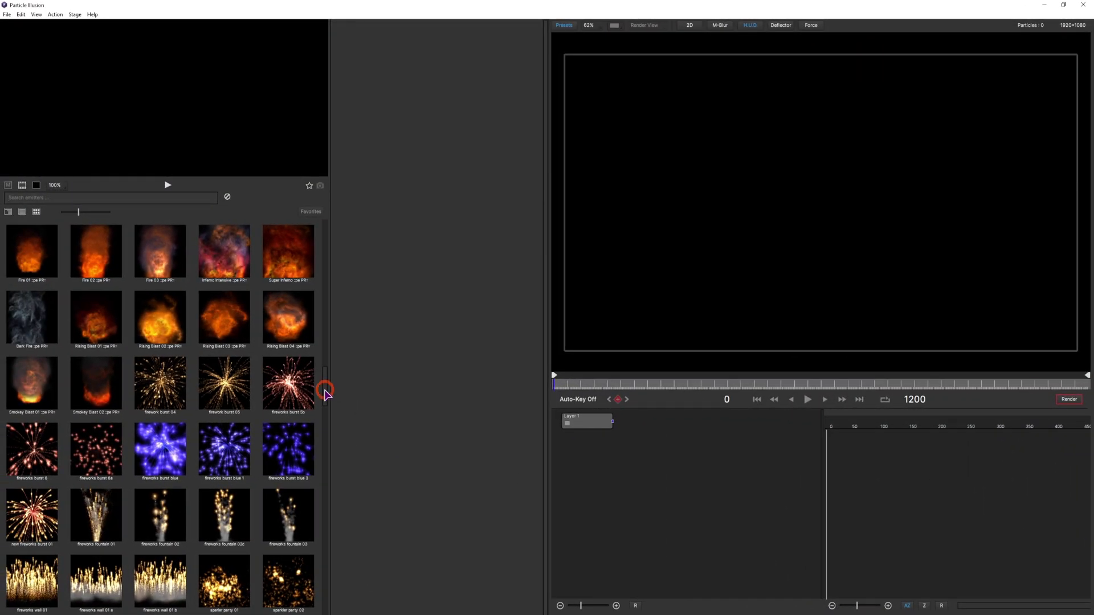
pyautogui.scroll(-15, 325, 393)
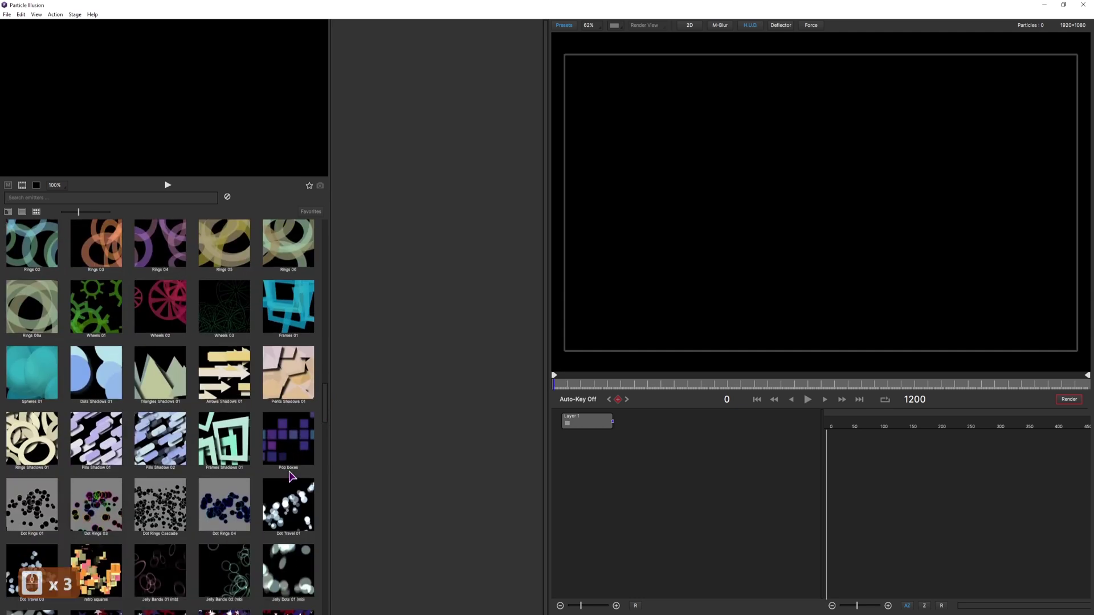
pyautogui.scroll(10, 292, 476)
pyautogui.click(224, 319)
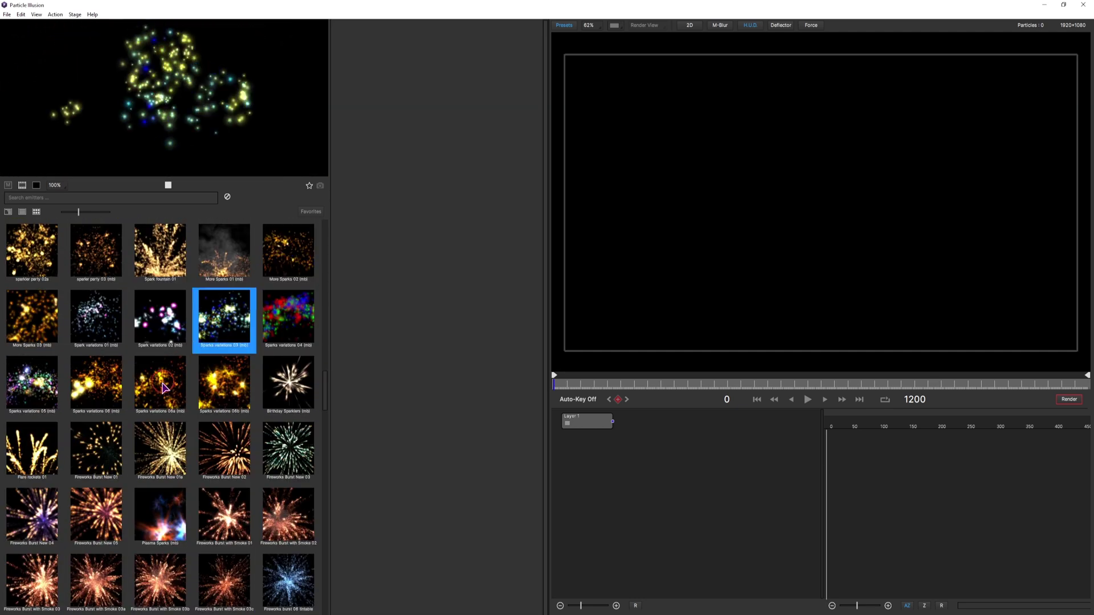
pyautogui.click(162, 388)
pyautogui.click(104, 441)
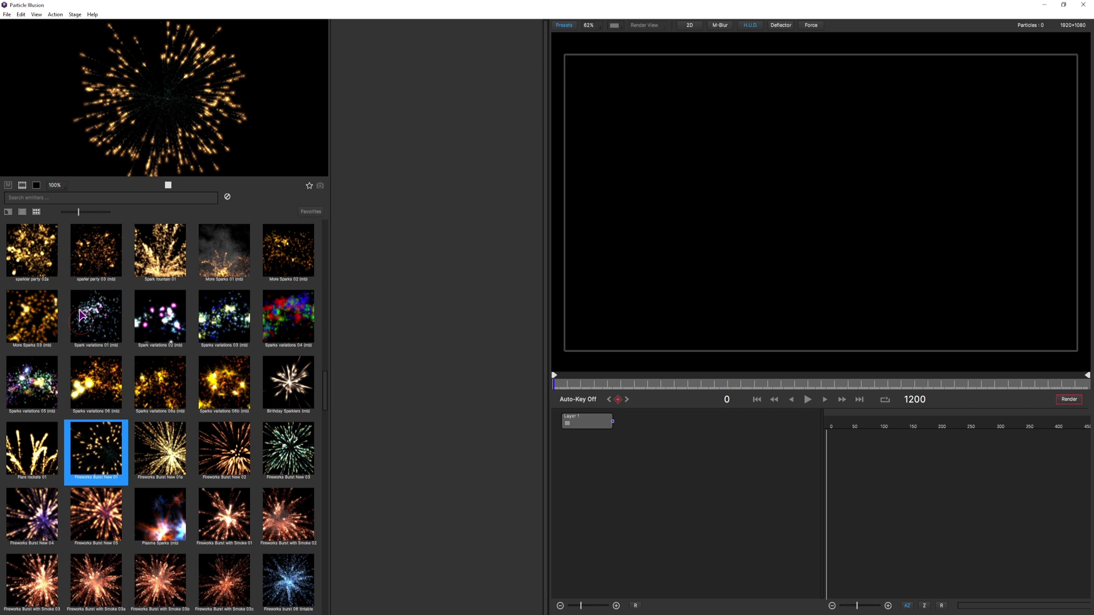
pyautogui.click(37, 68)
pyautogui.click(106, 119)
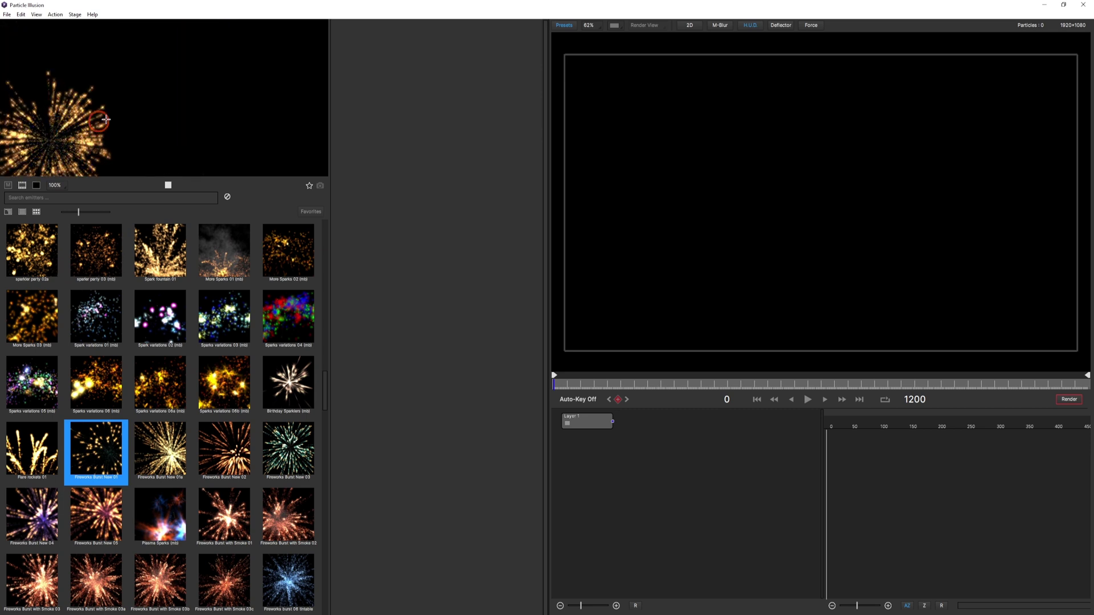
pyautogui.click(136, 109)
pyautogui.click(154, 105)
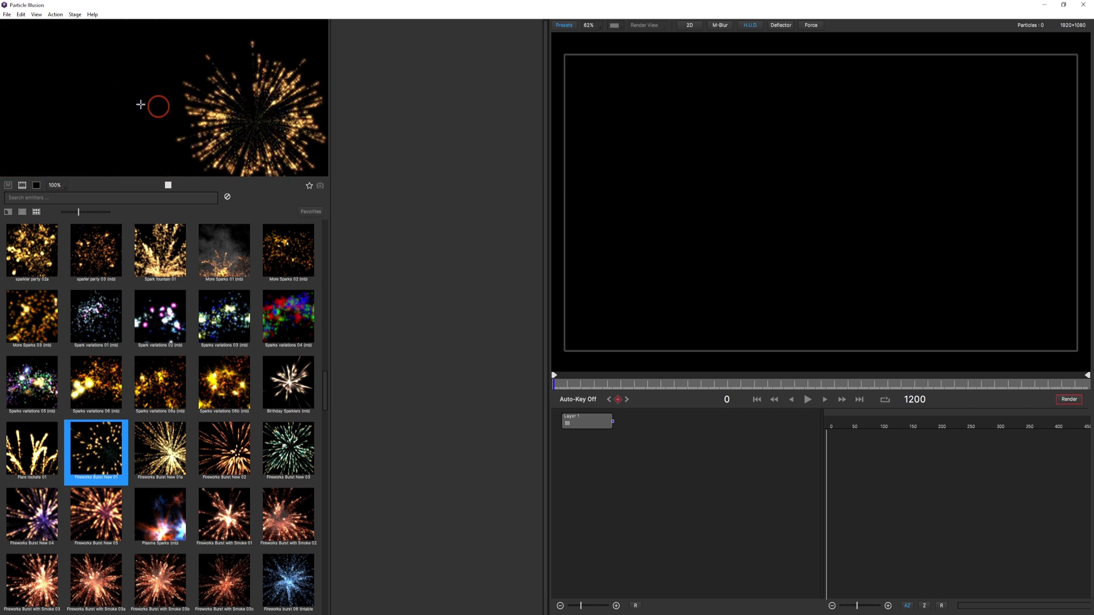
pyautogui.click(98, 73)
pyautogui.click(66, 54)
pyautogui.scroll(-4, 177, 362)
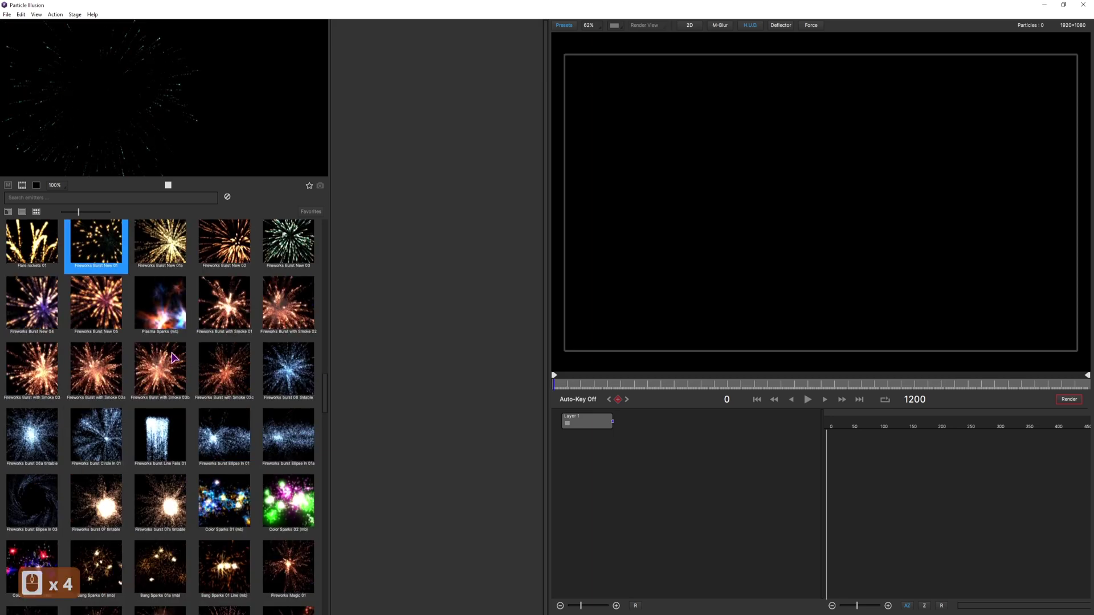
pyautogui.scroll(-3, 194, 364)
# Step: Search the library for 'watery' and place the Watery Portal emitter on the stage
pyautogui.write('watery')
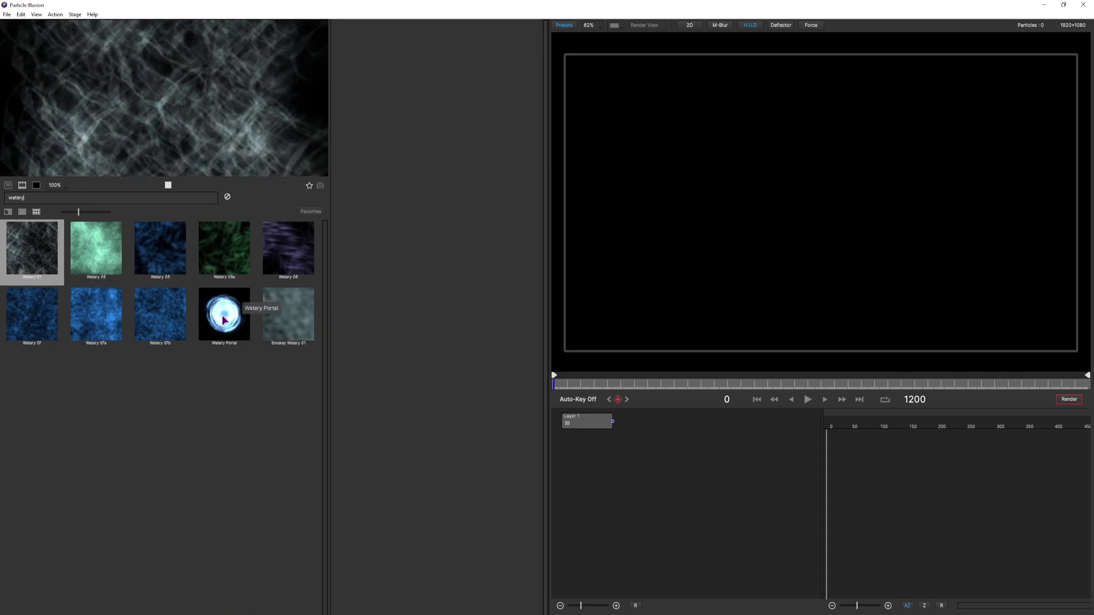
pyautogui.click(222, 339)
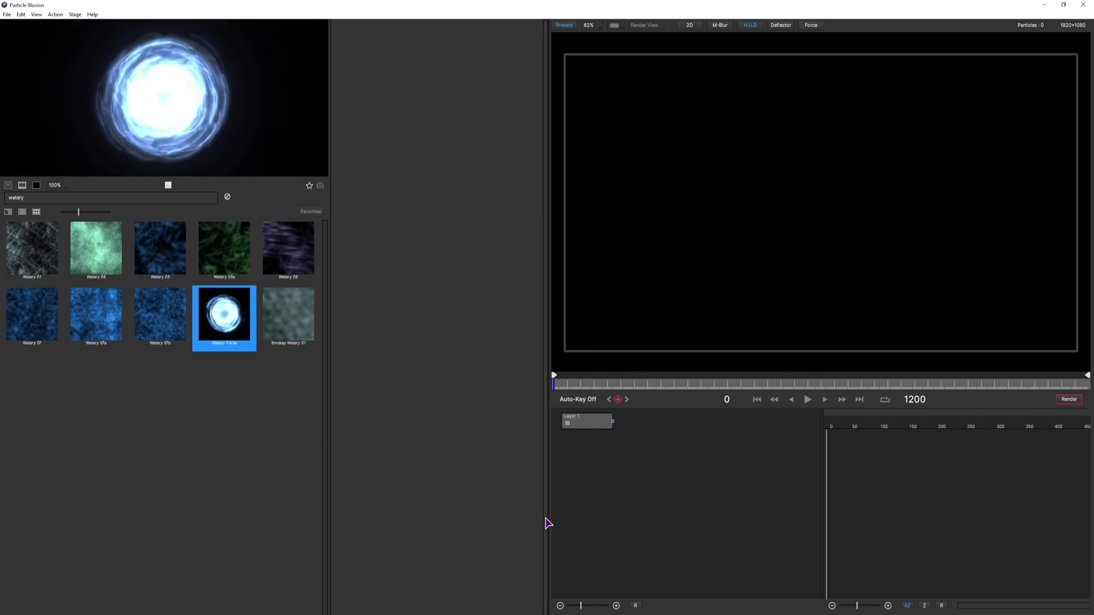
pyautogui.click(230, 318)
pyautogui.click(231, 318)
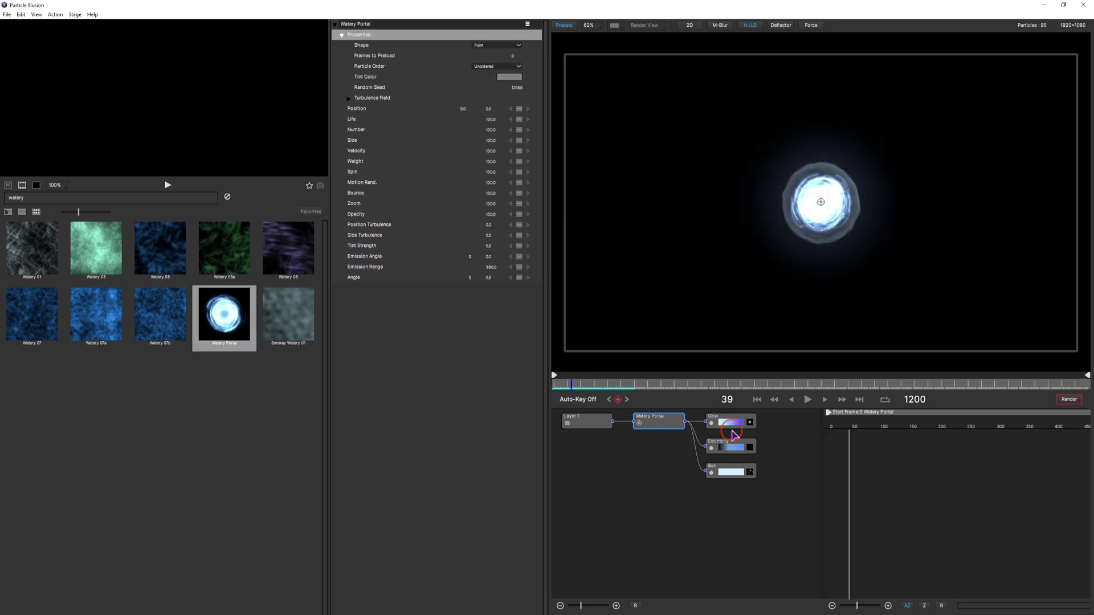
# Step: Recolour the Glow particle's gradient, making its middle and end stops magenta
pyautogui.click(731, 422)
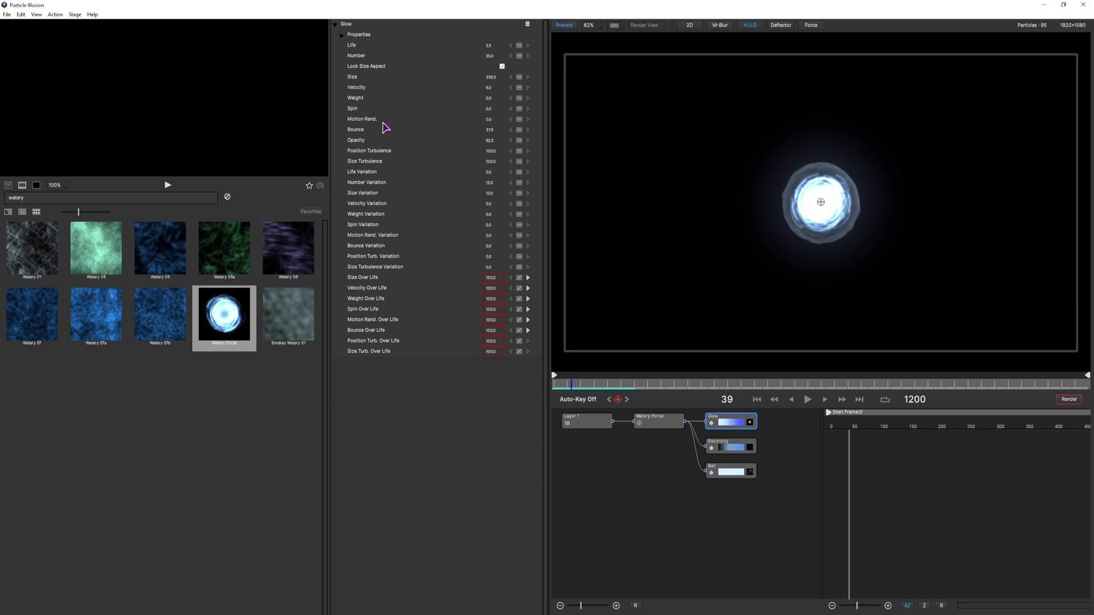
pyautogui.click(343, 35)
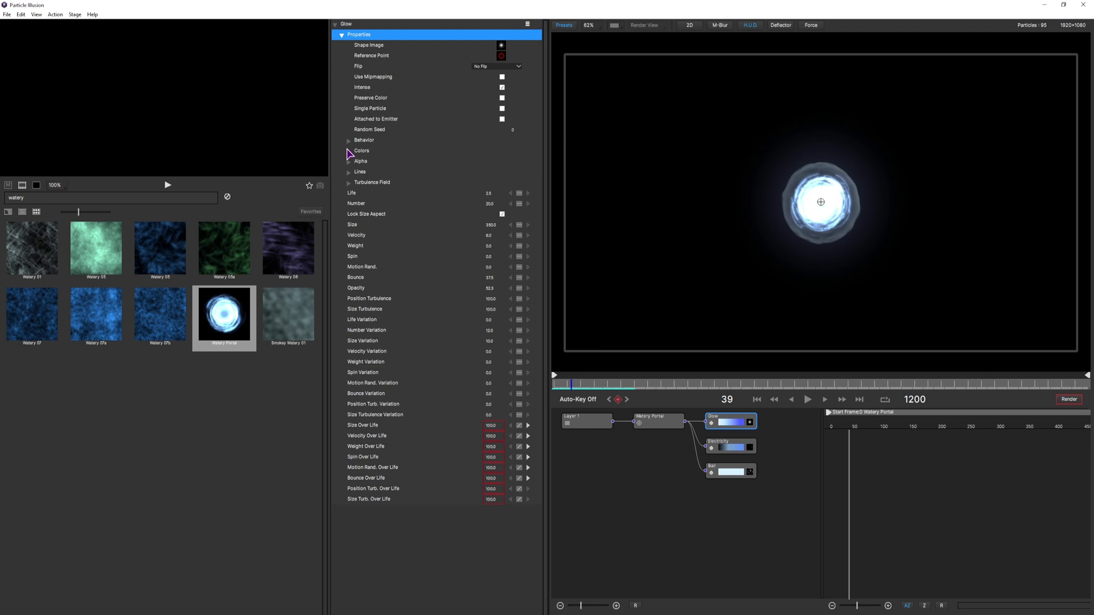
pyautogui.click(349, 151)
pyautogui.click(505, 162)
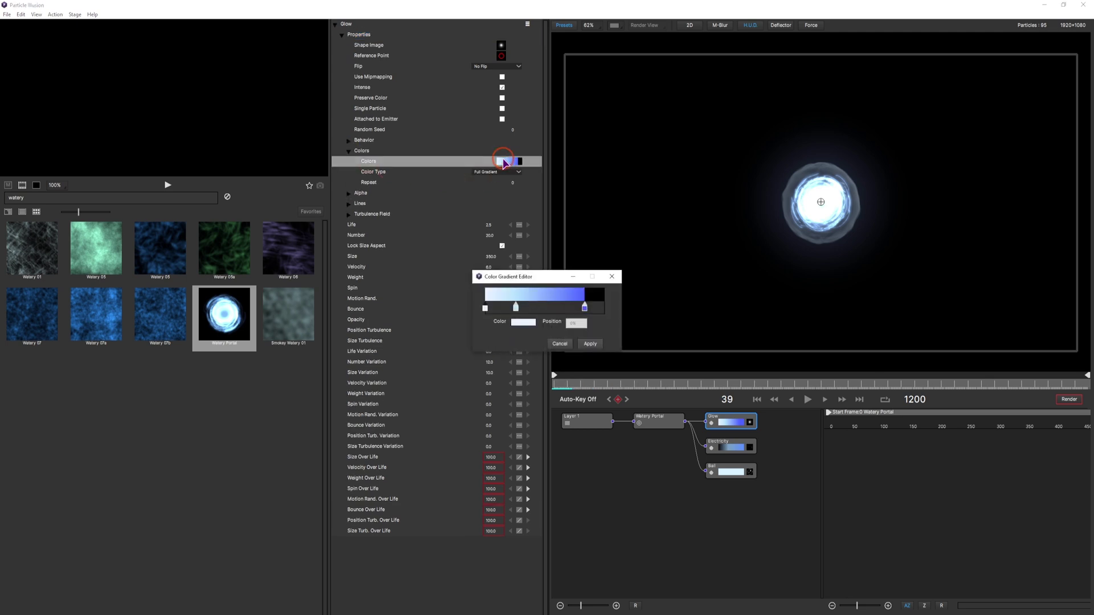
pyautogui.click(516, 308)
pyautogui.click(522, 322)
pyautogui.click(596, 247)
pyautogui.click(648, 252)
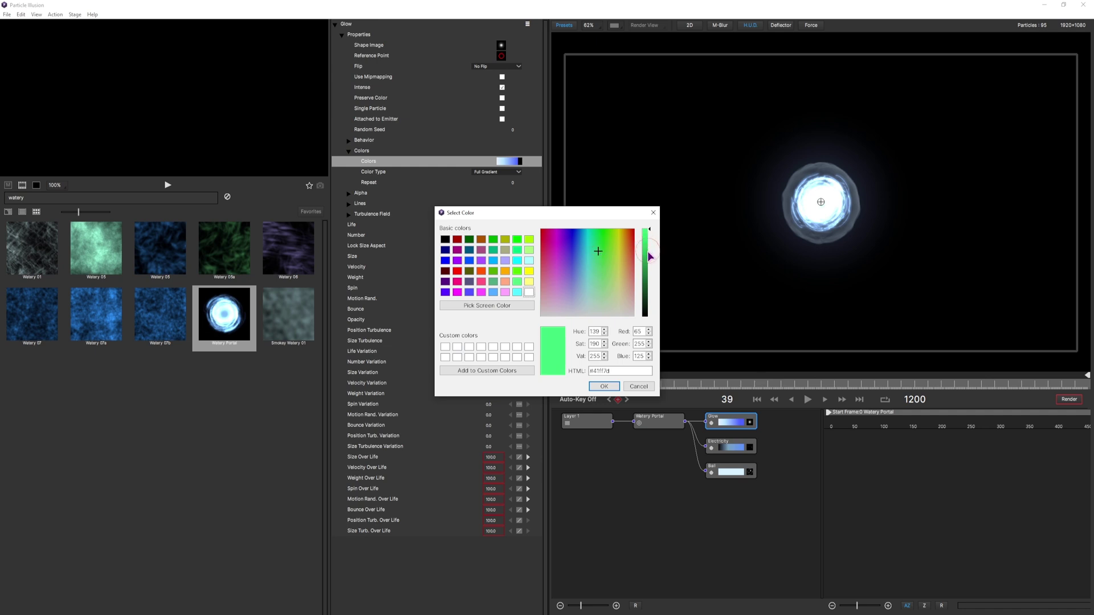
pyautogui.press('Return')
pyautogui.click(584, 308)
pyautogui.click(523, 322)
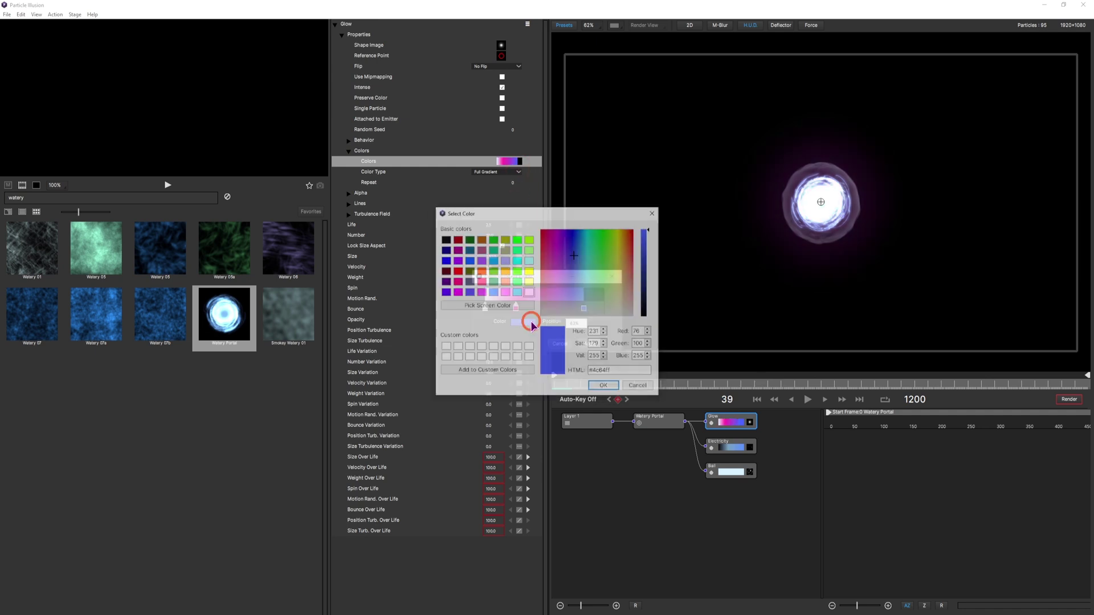
# Step: Confirm magenta for the Glow end stop and open the Electricity colour gradient
pyautogui.click(551, 246)
pyautogui.press('Return')
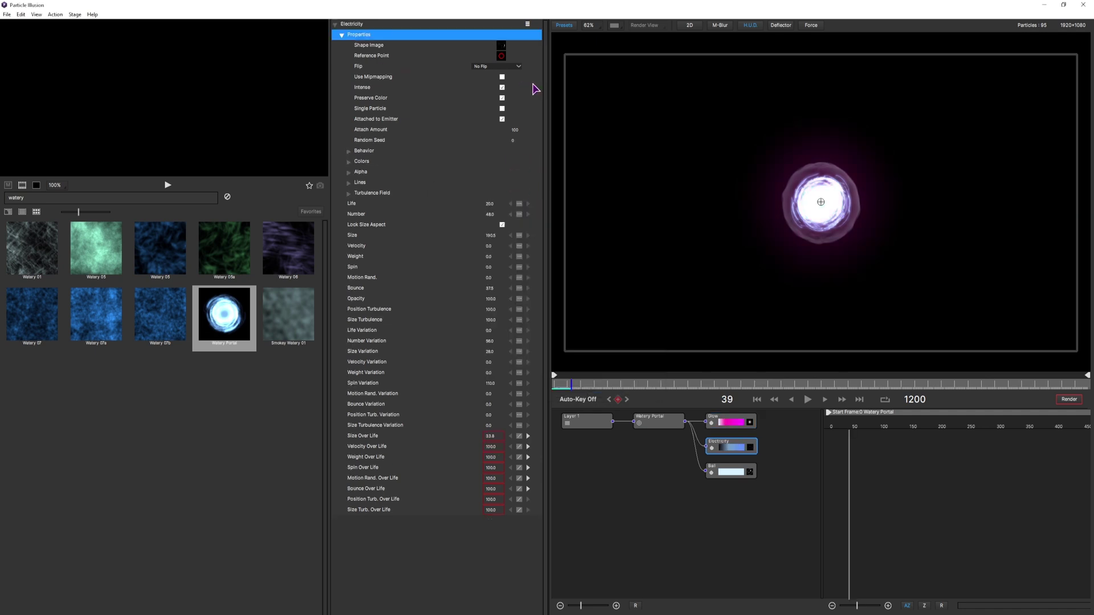
pyautogui.click(348, 163)
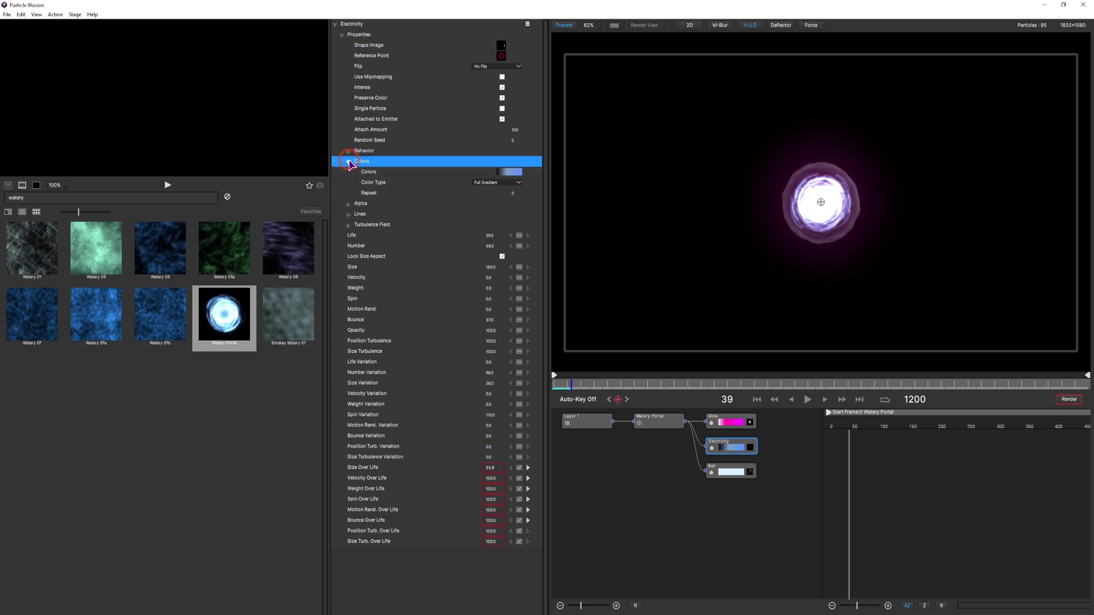
pyautogui.click(509, 172)
# Step: Set the Electricity gradient's middle and end stops to purple and apply it
pyautogui.click(529, 294)
pyautogui.click(523, 322)
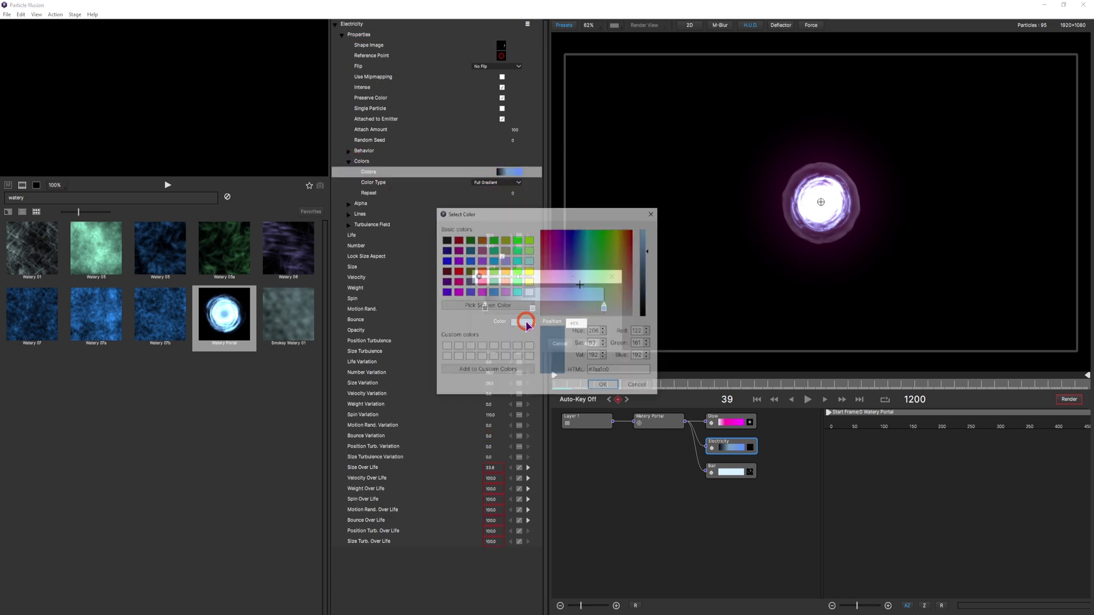
pyautogui.click(560, 236)
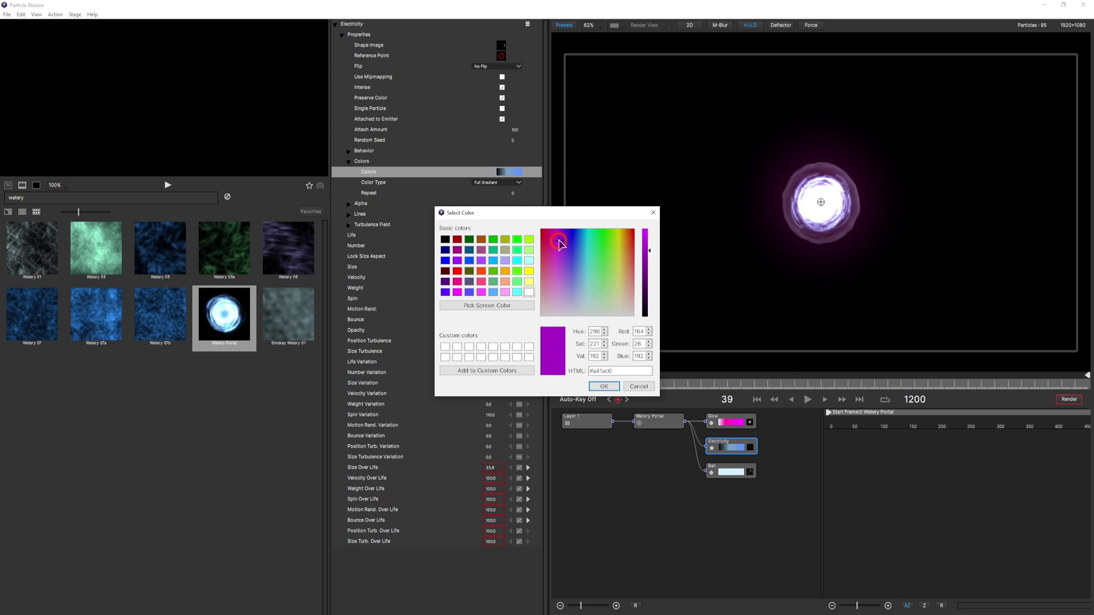
pyautogui.click(604, 387)
pyautogui.click(523, 322)
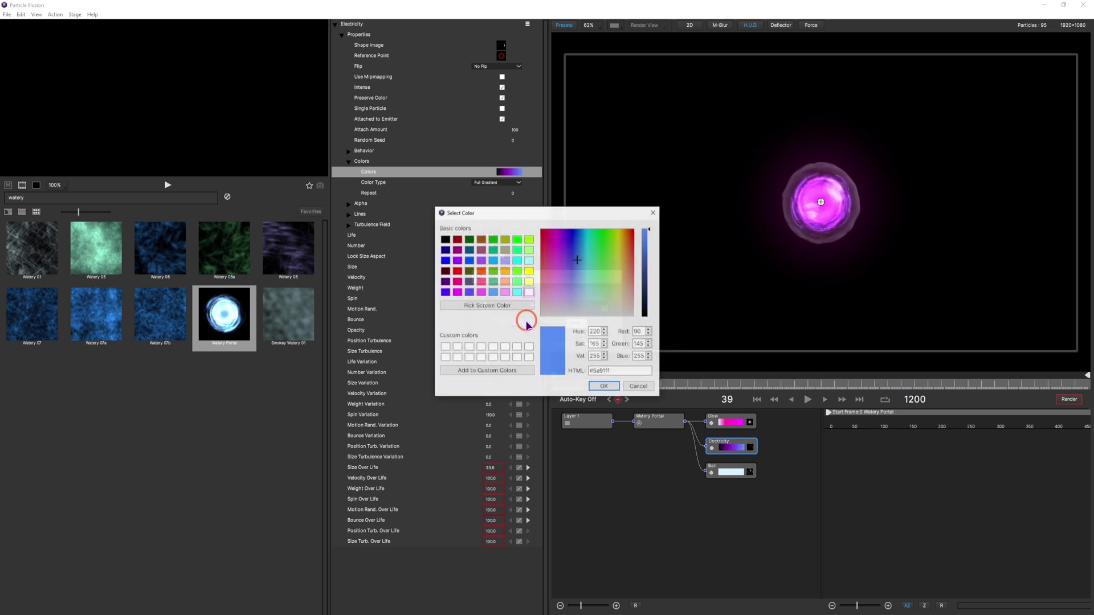
pyautogui.click(564, 240)
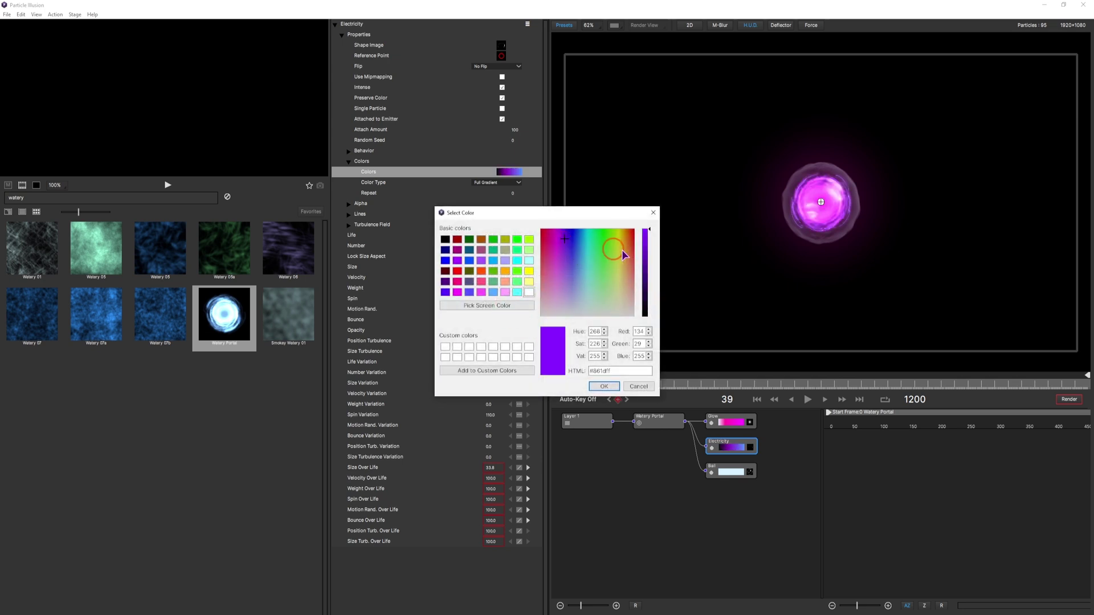
pyautogui.click(604, 387)
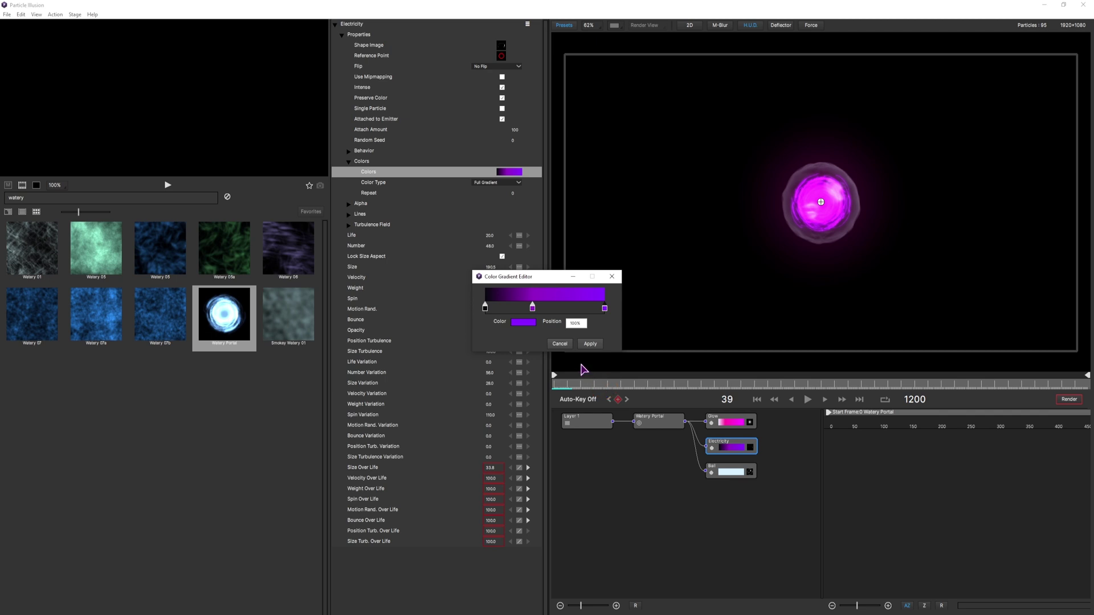
pyautogui.click(590, 345)
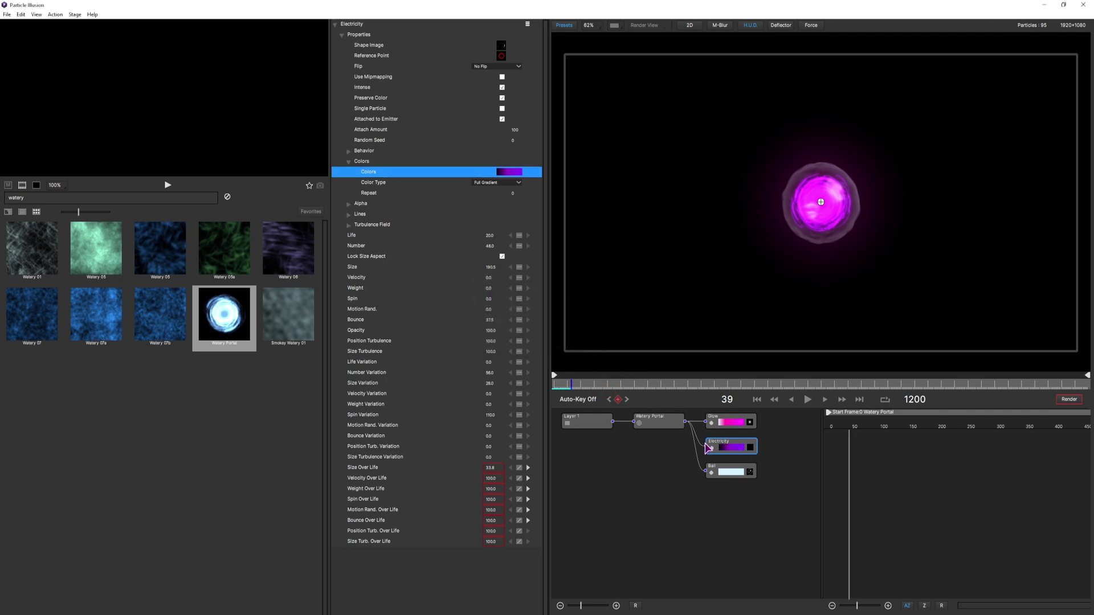
pyautogui.click(731, 472)
pyautogui.click(342, 36)
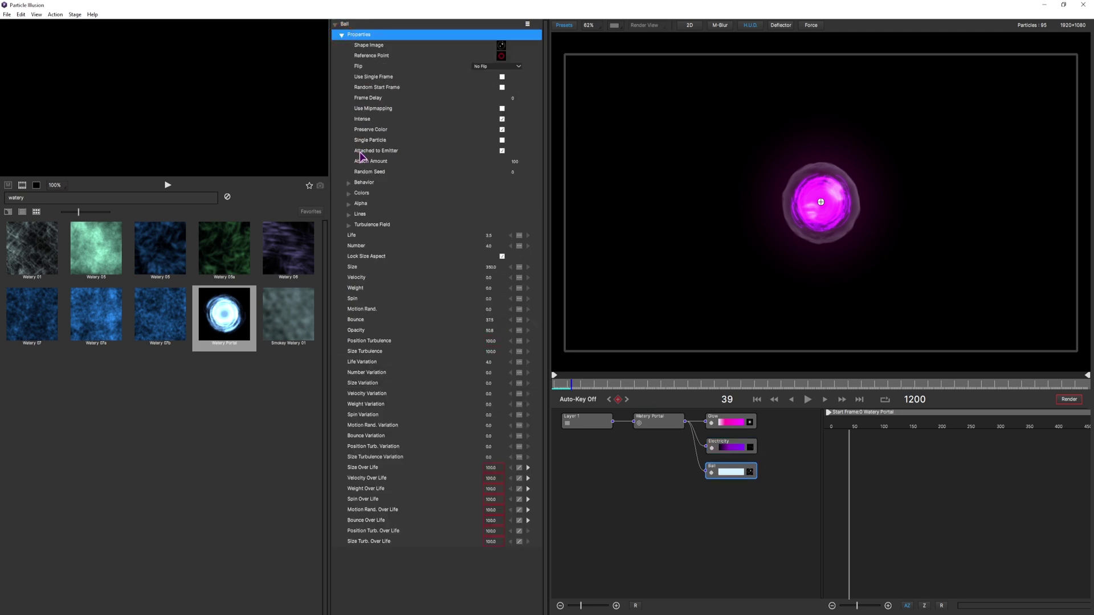
# Step: Show the Ball particle's colours, then filter the emitter library by 'halo'
pyautogui.click(350, 193)
pyautogui.moveTo(632, 386); pyautogui.dragTo(572, 390)
pyautogui.doubleClick(35, 197)
pyautogui.write('h')
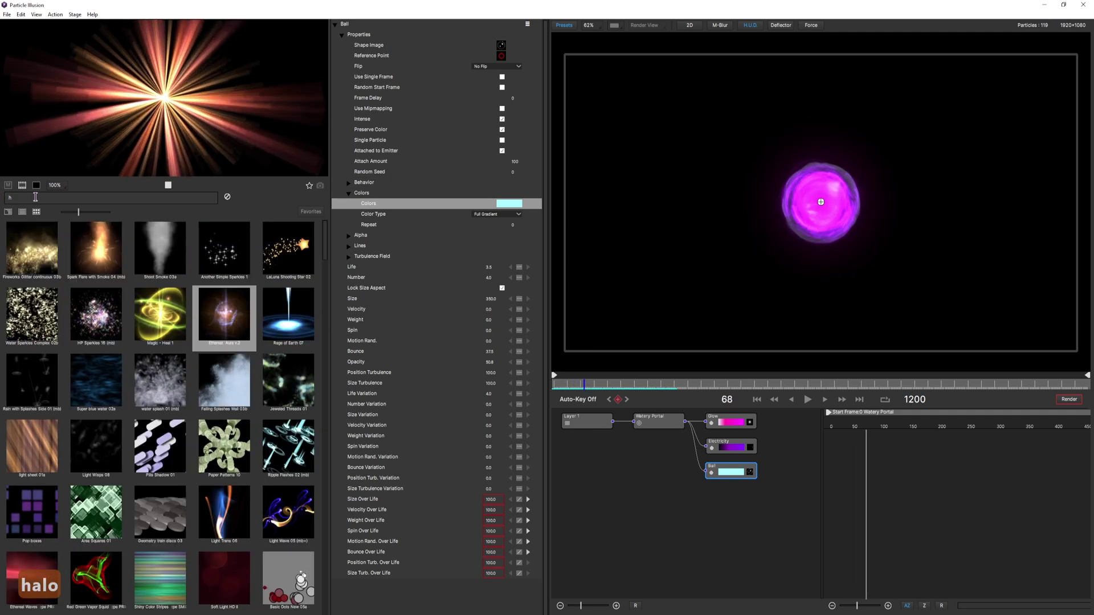
pyautogui.write('alo')
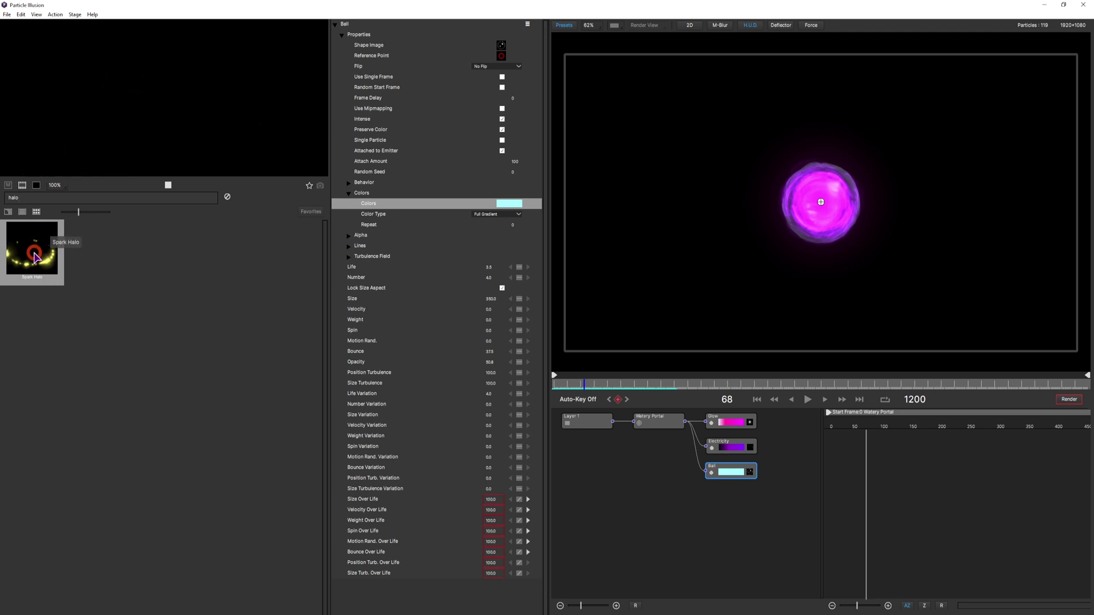
# Step: Add a Spark Halo emitter and keyframe its X/Y radius into a thin ring around the orb
pyautogui.moveTo(35, 257); pyautogui.dragTo(656, 451)
pyautogui.moveTo(583, 384); pyautogui.dragTo(646, 388)
pyautogui.click(500, 225)
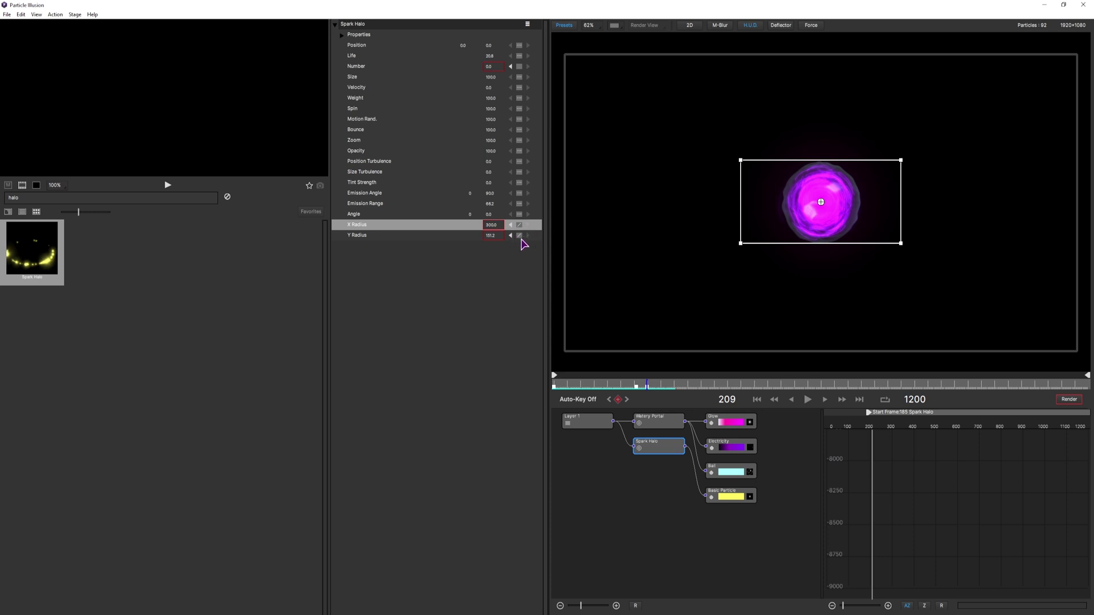
pyautogui.click(519, 225)
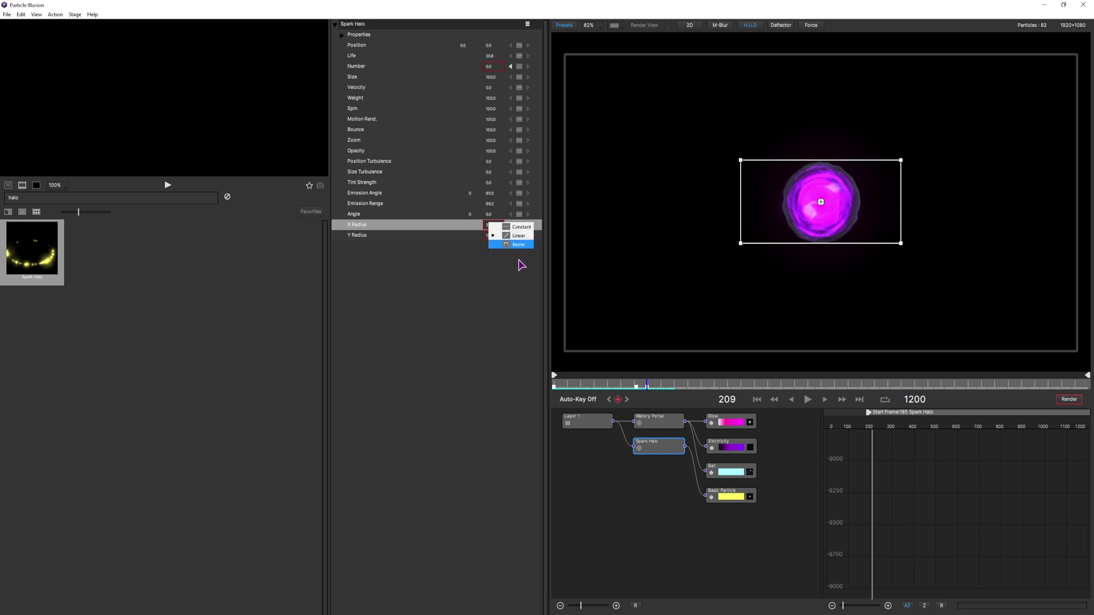
pyautogui.click(517, 288)
pyautogui.moveTo(900, 160); pyautogui.dragTo(919, 173)
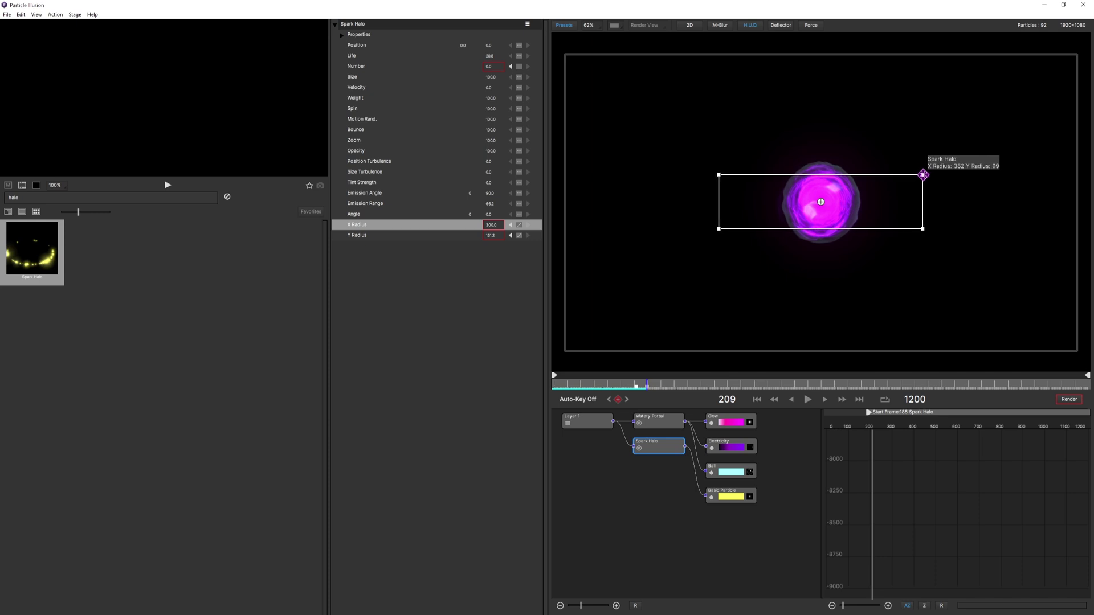
pyautogui.moveTo(647, 383)
pyautogui.mouseDown()
pyautogui.moveTo(630, 383)
pyautogui.moveTo(647, 383)
pyautogui.mouseUp()
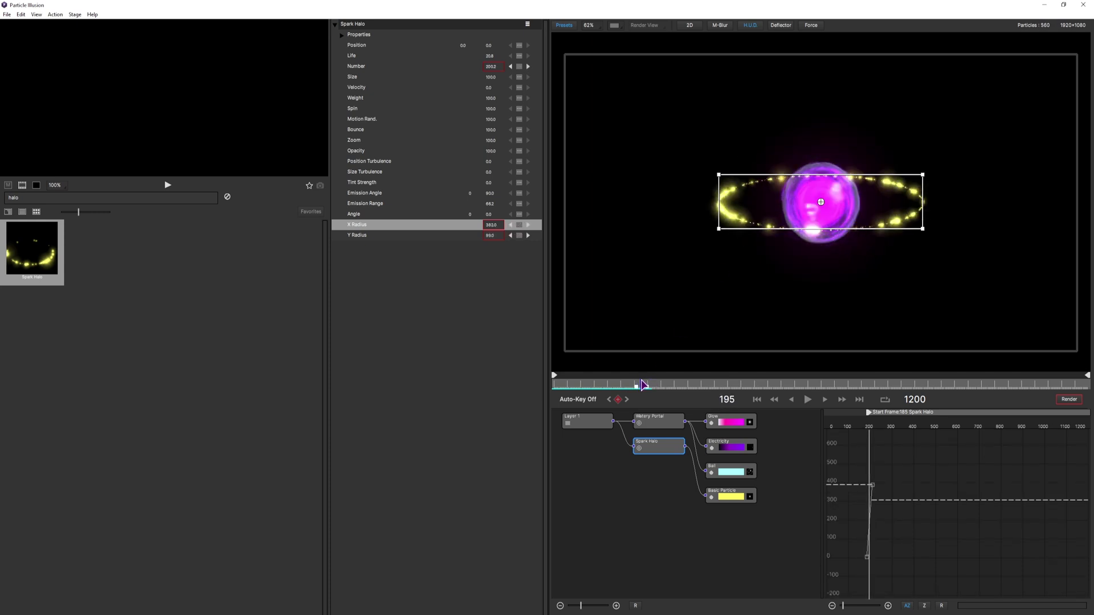
pyautogui.moveTo(920, 172); pyautogui.dragTo(888, 188)
pyautogui.moveTo(639, 389)
pyautogui.mouseDown()
pyautogui.moveTo(631, 382)
pyautogui.moveTo(645, 386)
pyautogui.mouseUp()
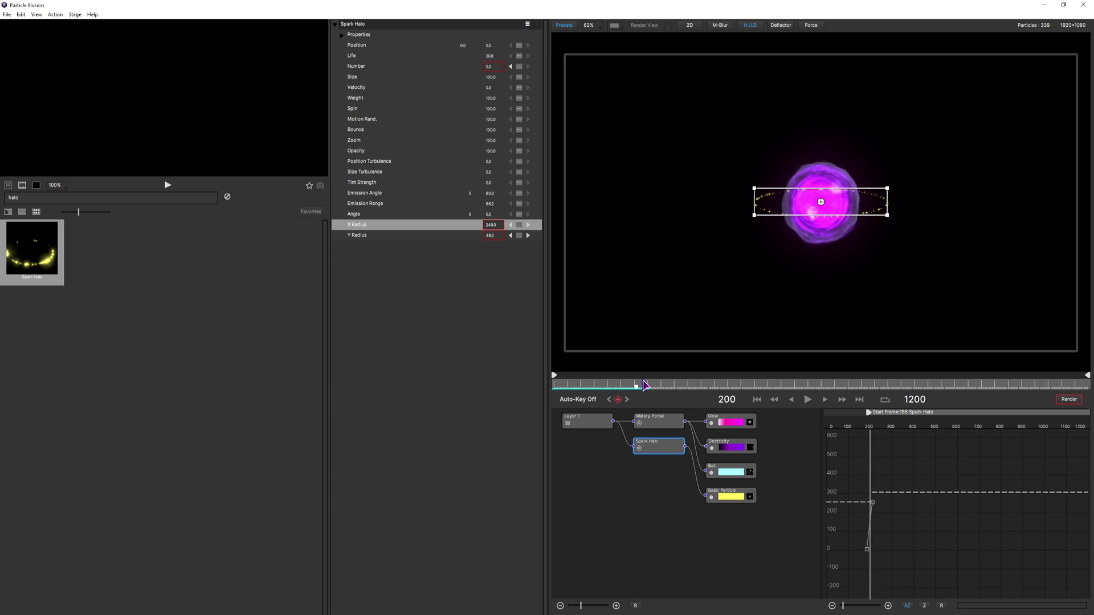
# Step: Recolour the Spark Halo's Basic Particle gradient from yellow to sky blue and apply it
pyautogui.click(737, 501)
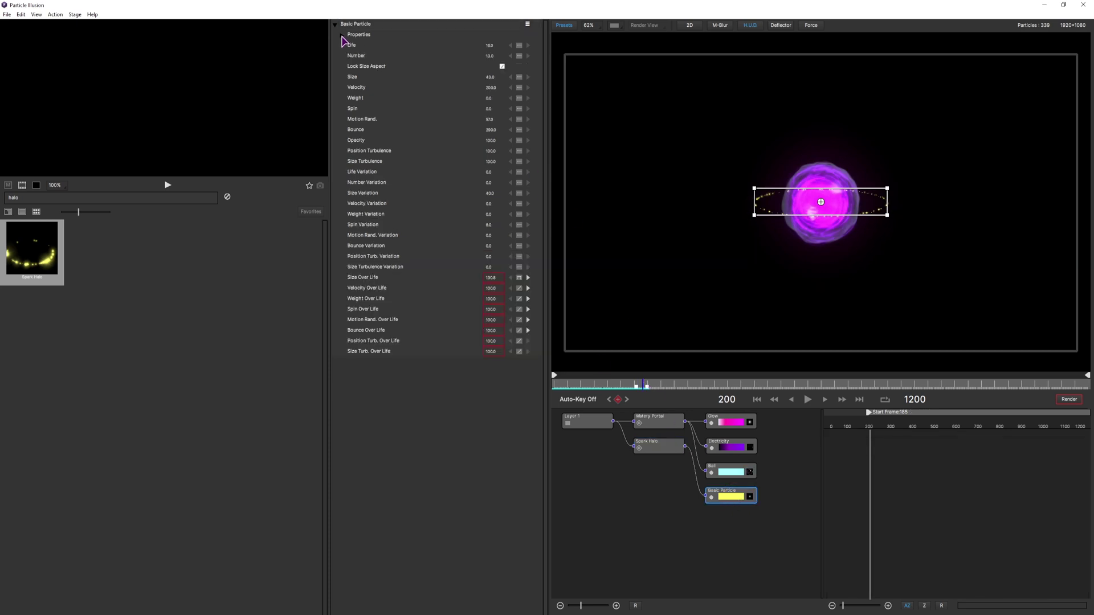
pyautogui.click(342, 36)
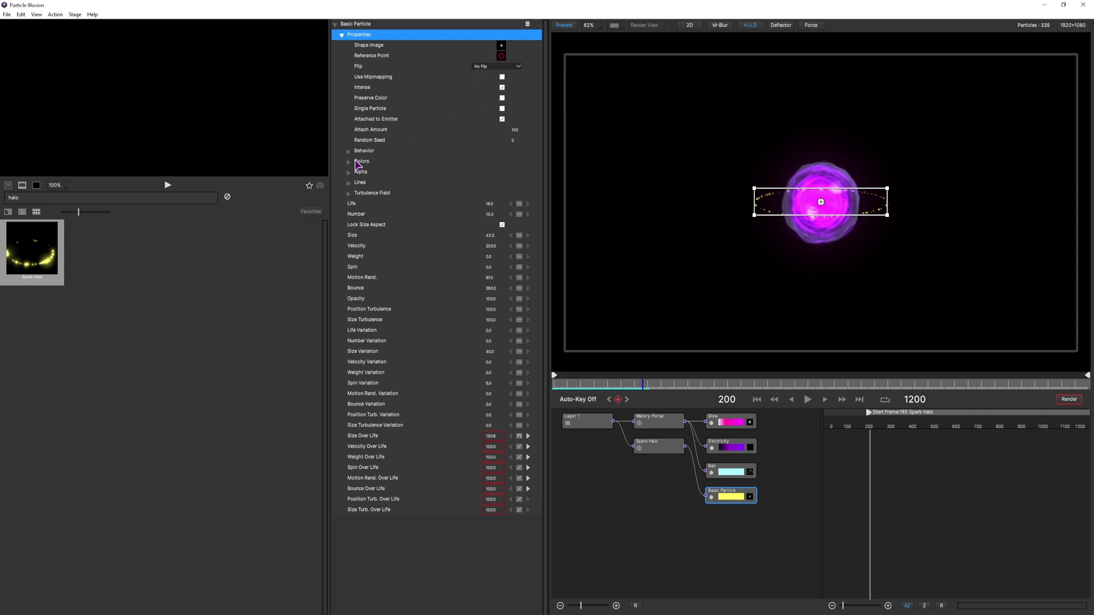
pyautogui.click(349, 162)
pyautogui.click(509, 173)
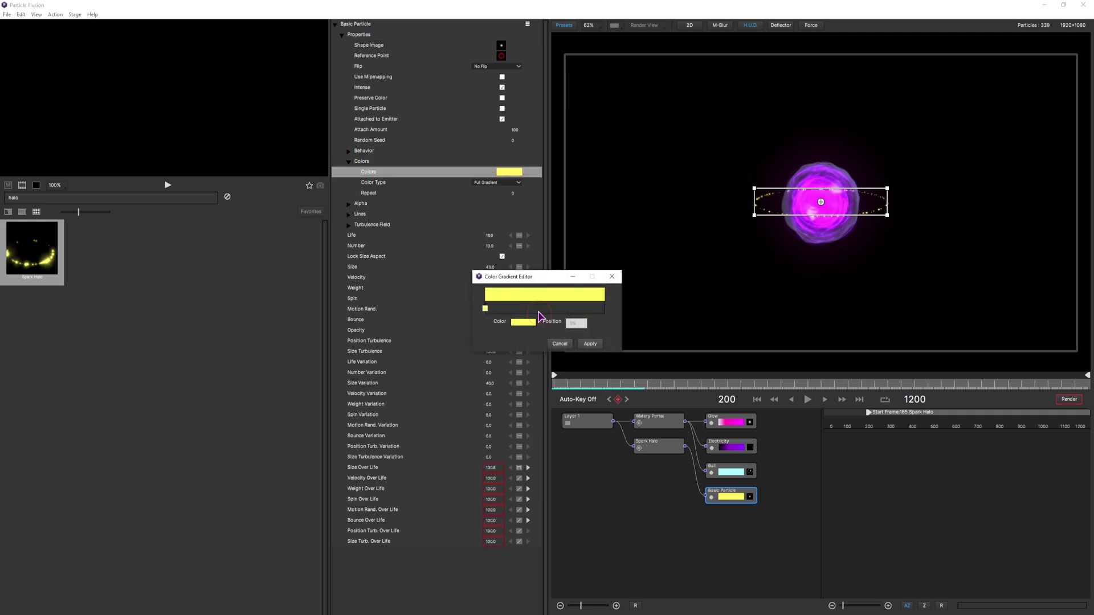
pyautogui.click(524, 323)
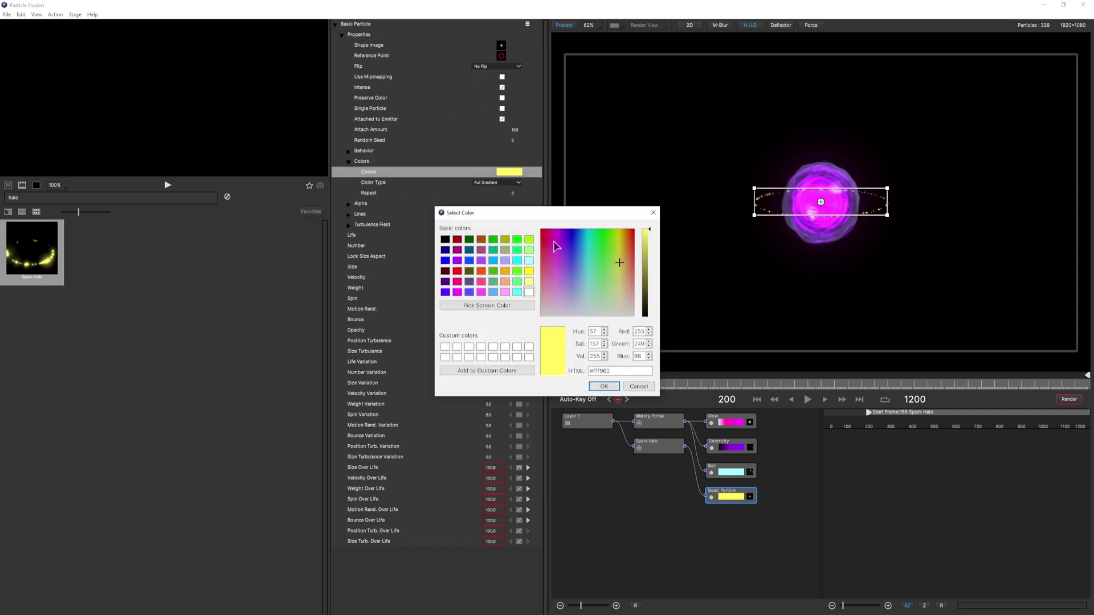
pyautogui.moveTo(557, 246); pyautogui.dragTo(581, 239)
pyautogui.click(604, 386)
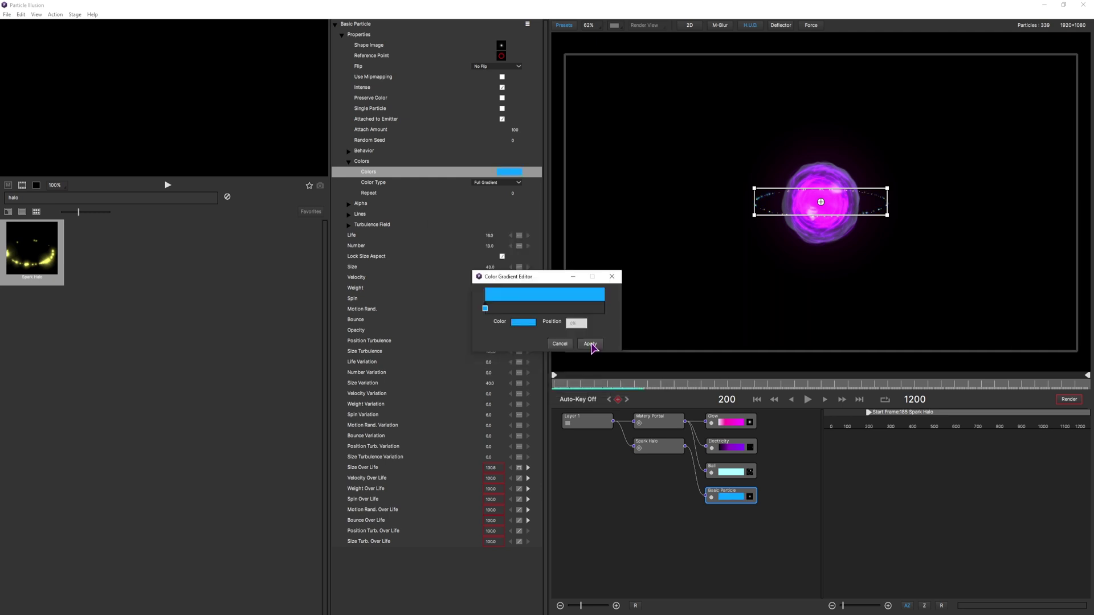
pyautogui.click(591, 344)
pyautogui.click(728, 517)
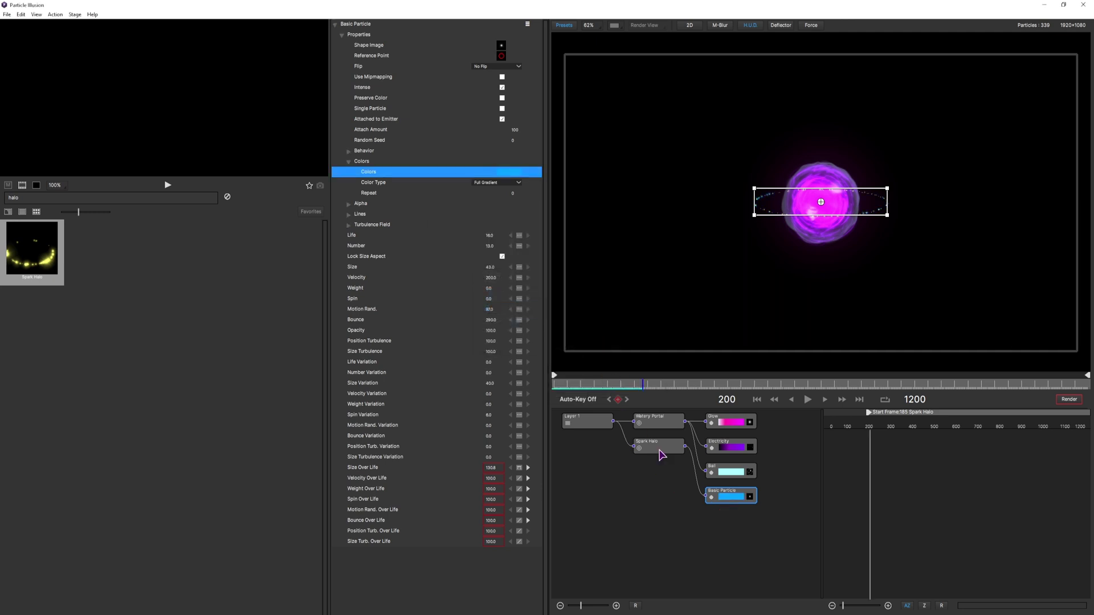
# Step: Duplicate the Spark Halo emitter and set the copy's angle to 45 degrees
pyautogui.click(659, 451)
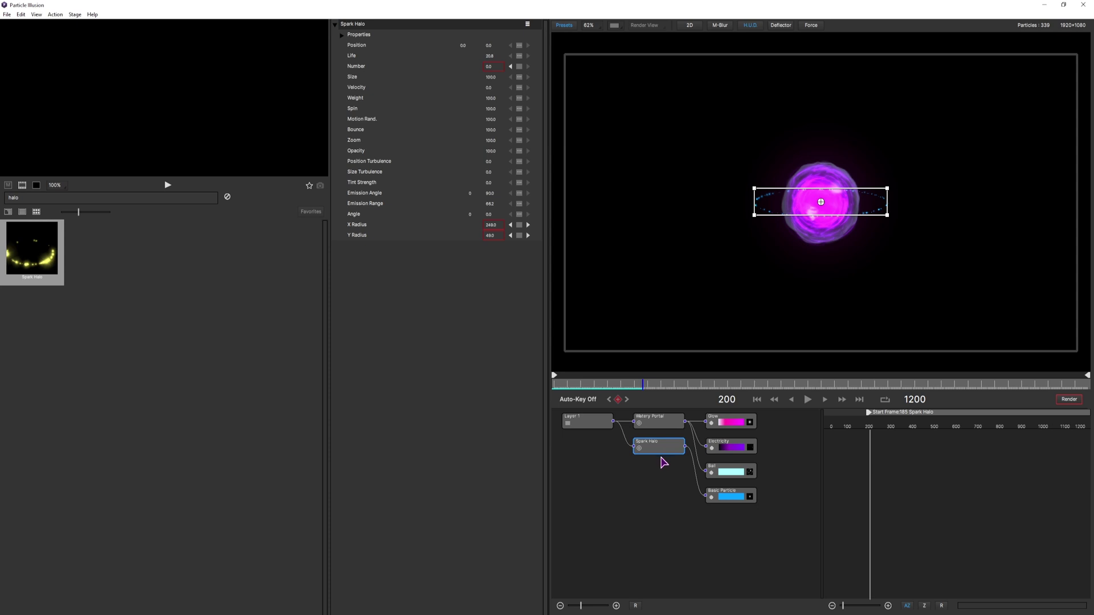
pyautogui.hotkey('ctrl', 'c')
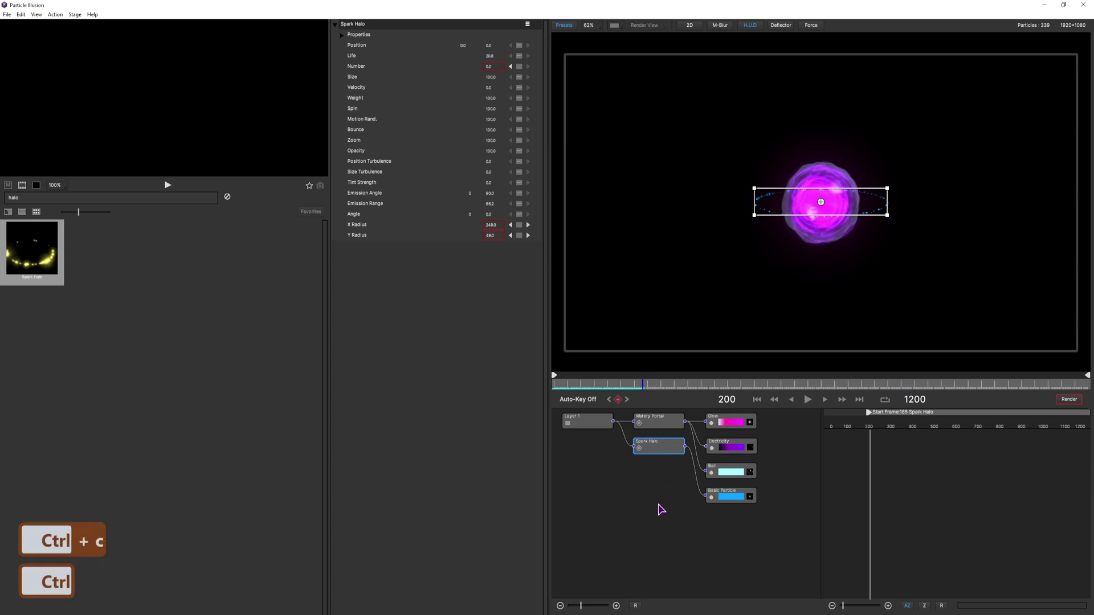
pyautogui.hotkey('ctrl', 'v')
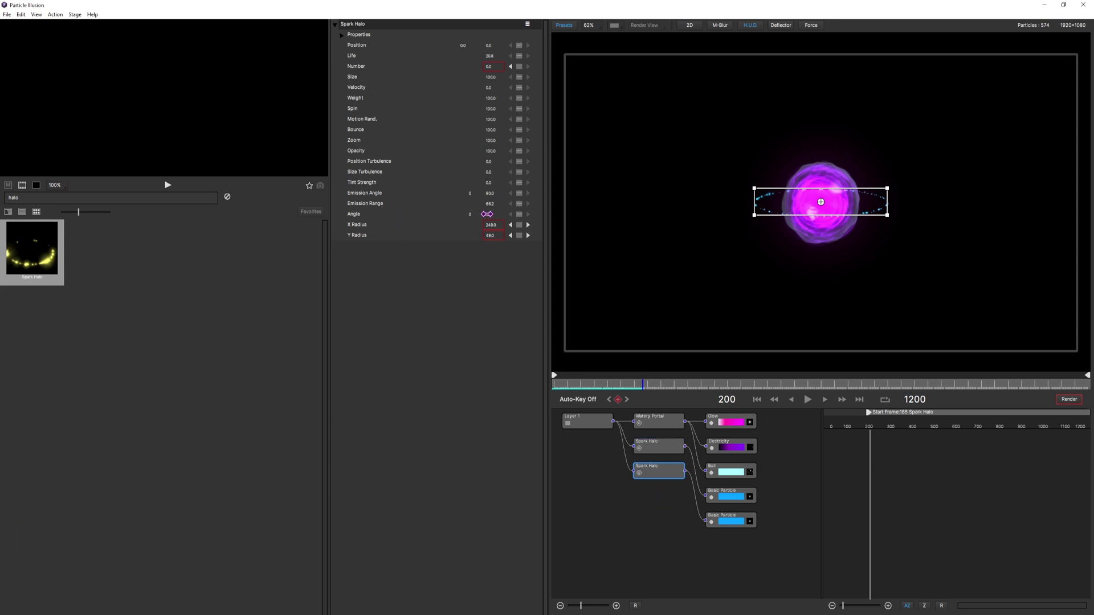
pyautogui.click(487, 214)
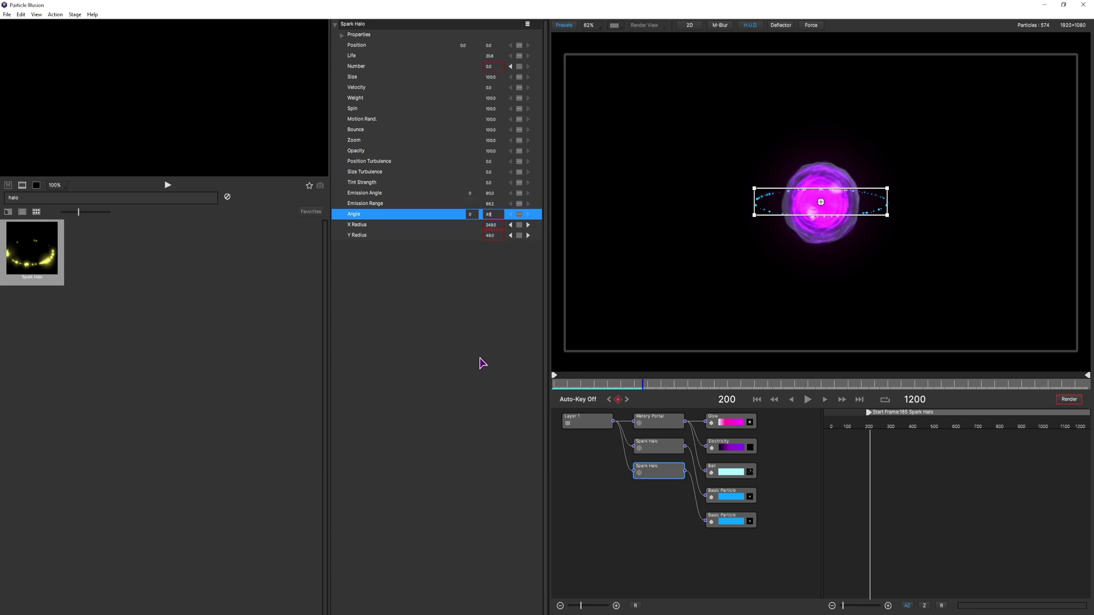
pyautogui.press('Return')
# Step: Paste a third Spark Halo with its own angle, then play the animation
pyautogui.hotkey('ctrl', 'c')
pyautogui.hotkey('ctrl', 'v')
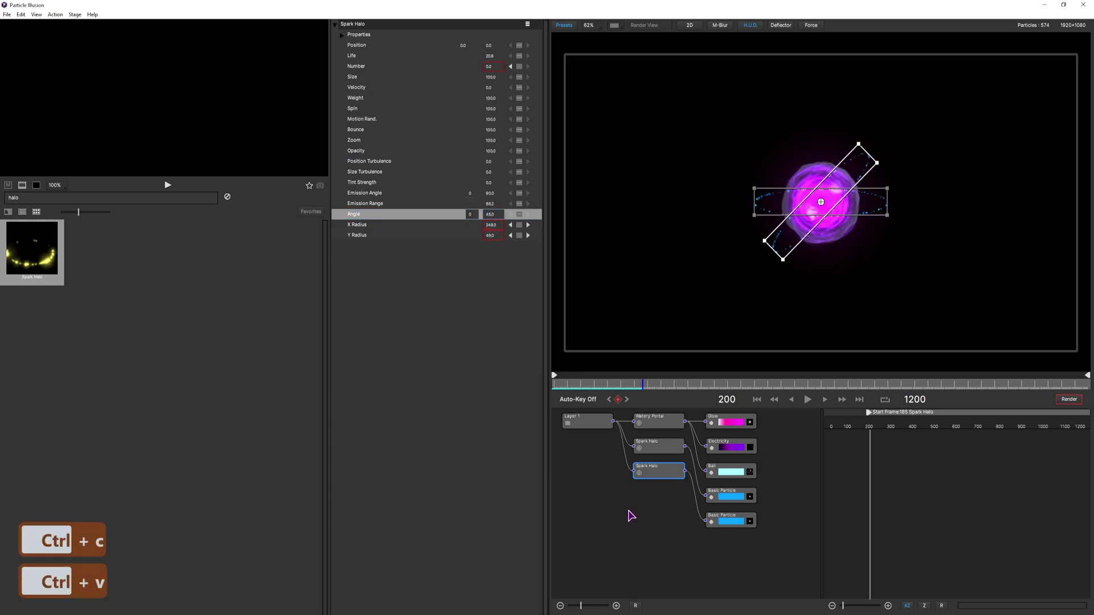
pyautogui.click(490, 214)
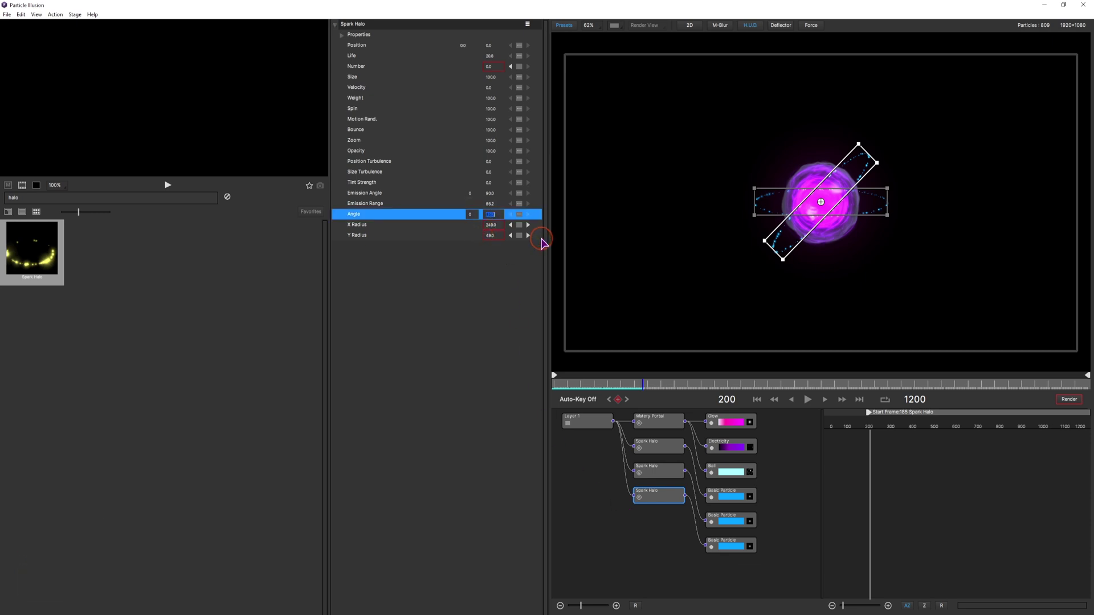
pyautogui.press('space')
pyautogui.press('space')
pyautogui.press('space')
pyautogui.click(642, 556)
pyautogui.press('space')
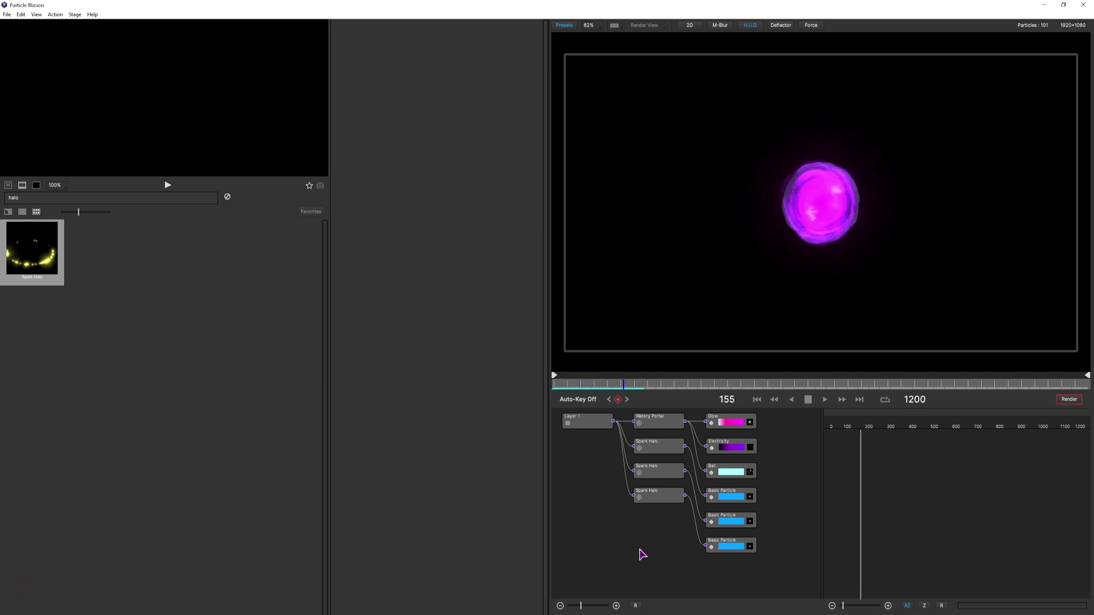
pyautogui.press('space')
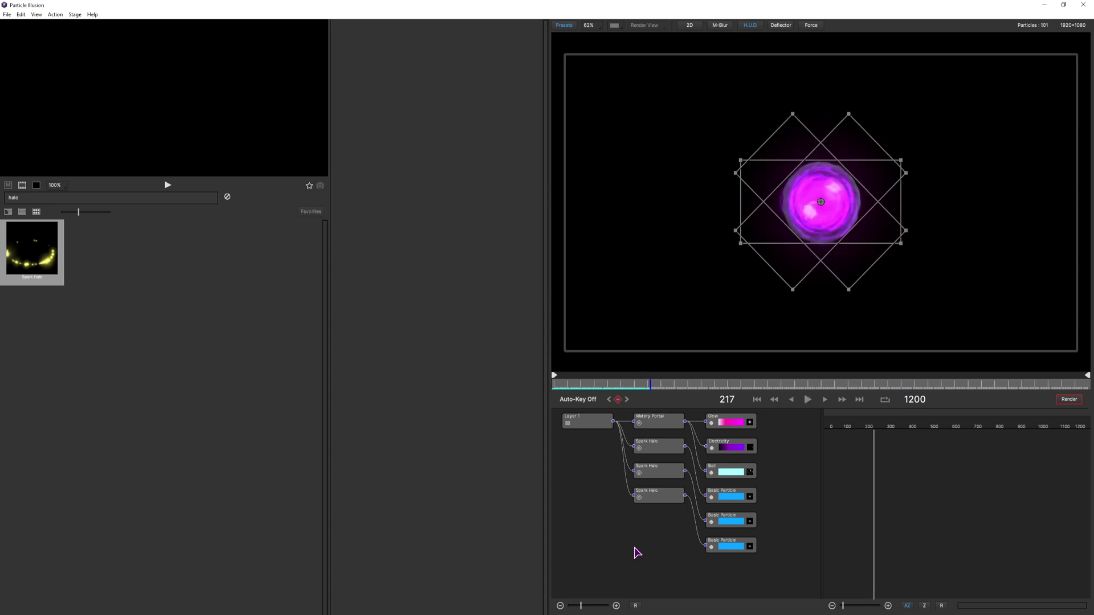
pyautogui.click(659, 500)
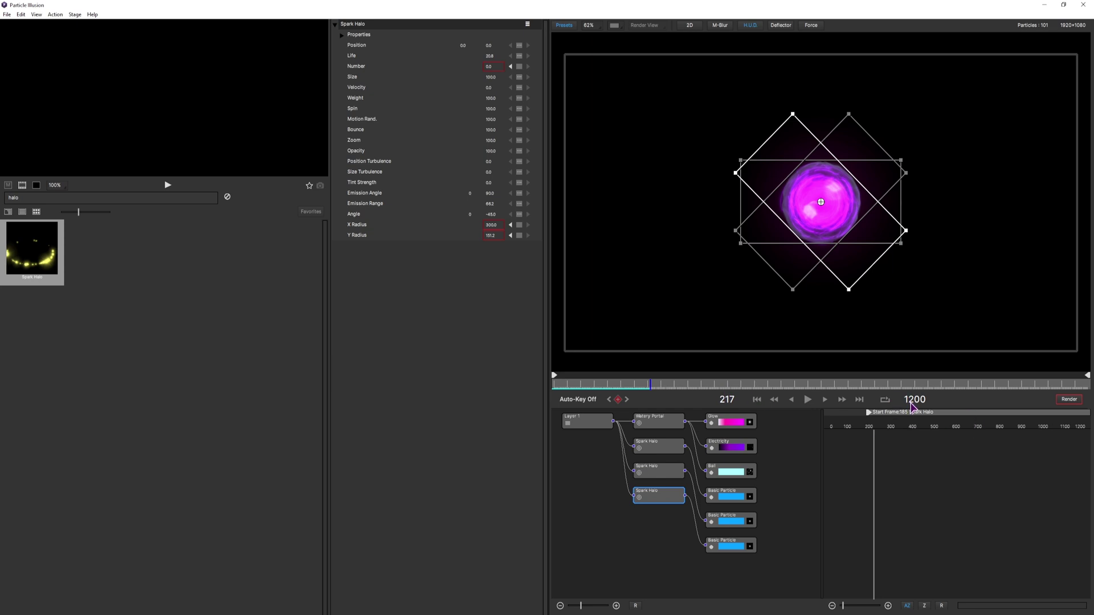
pyautogui.moveTo(553, 385); pyautogui.dragTo(732, 386)
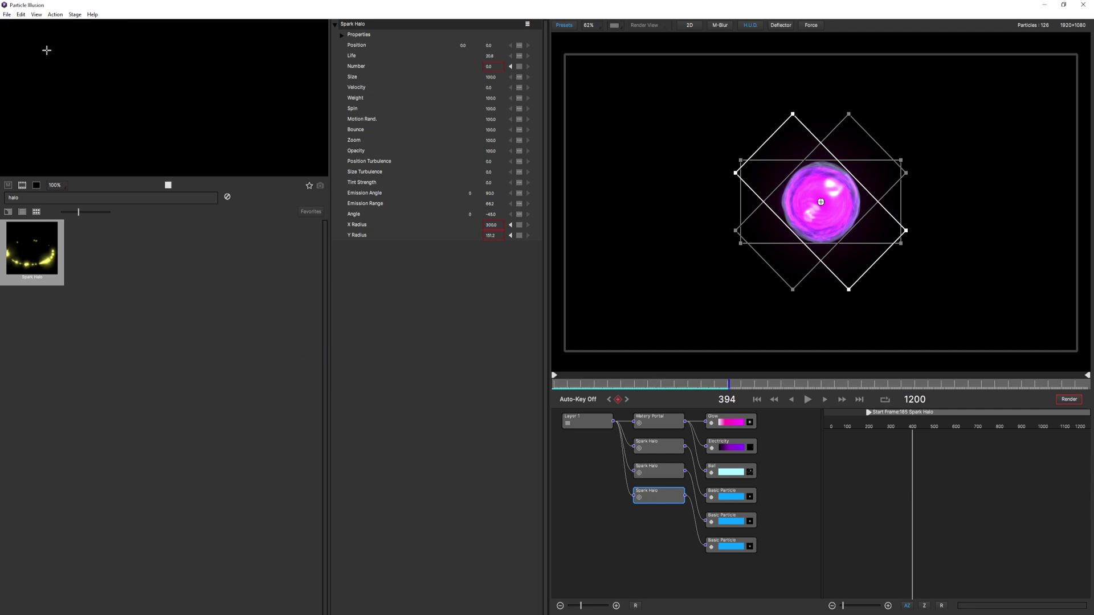
# Step: Verify Project Settings show 1920×1080, 30 fps and 1200 frames, then apply them
pyautogui.click(34, 16)
pyautogui.click(56, 76)
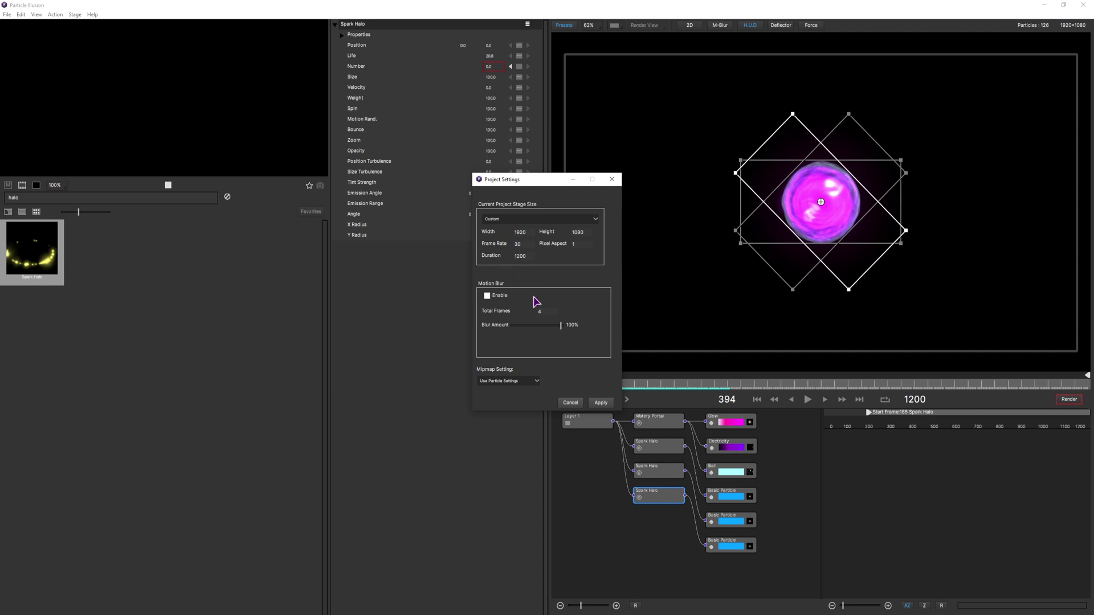
pyautogui.click(601, 403)
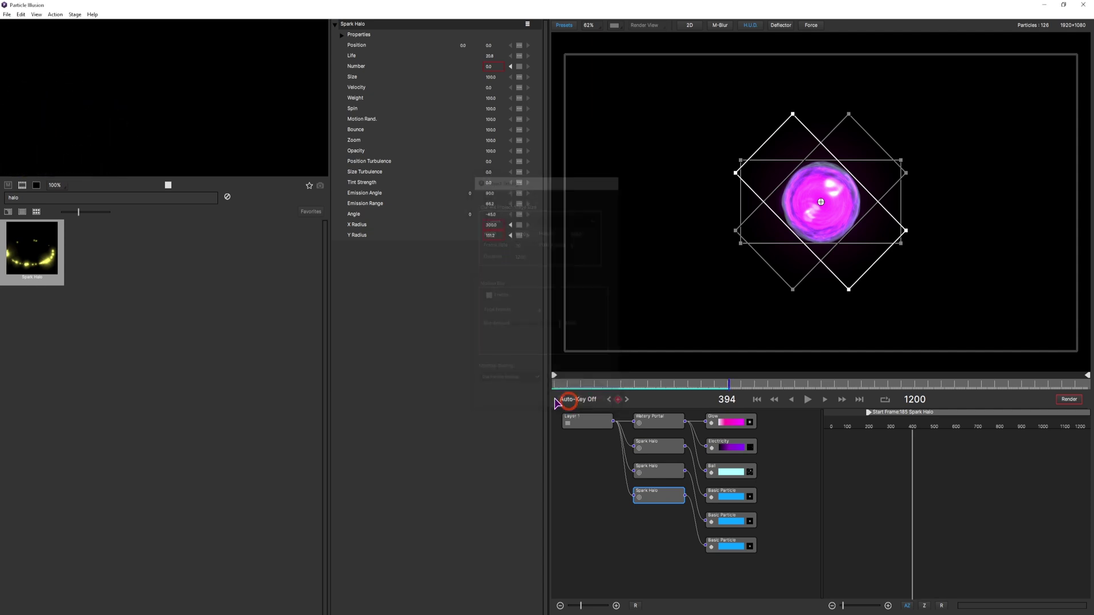
# Step: Render the project as MP4/OpenH264 to an output file named ORB
pyautogui.click(7, 15)
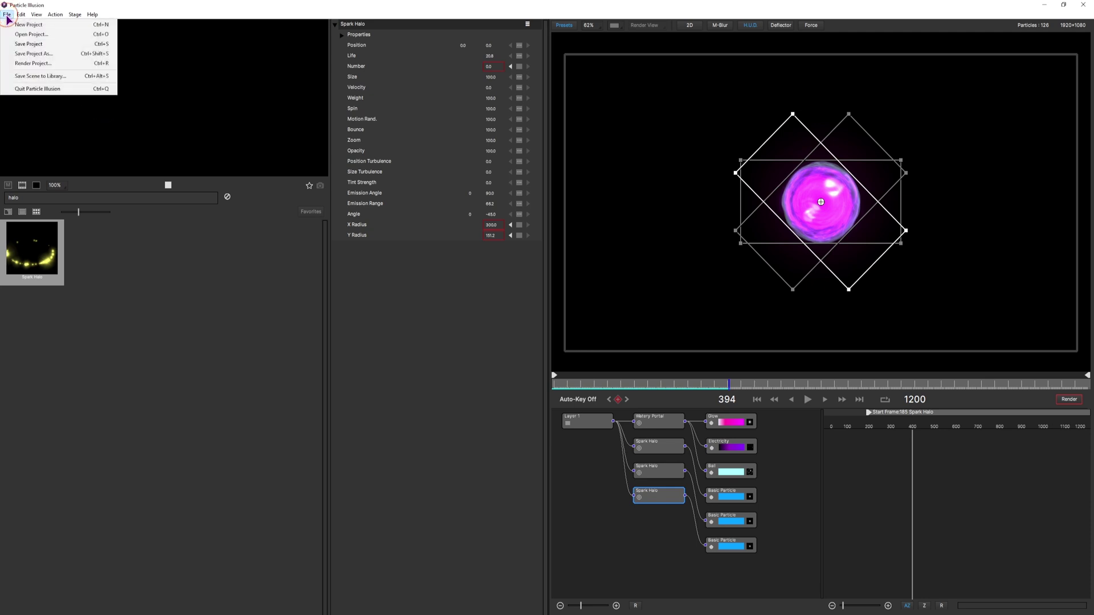
pyautogui.click(39, 67)
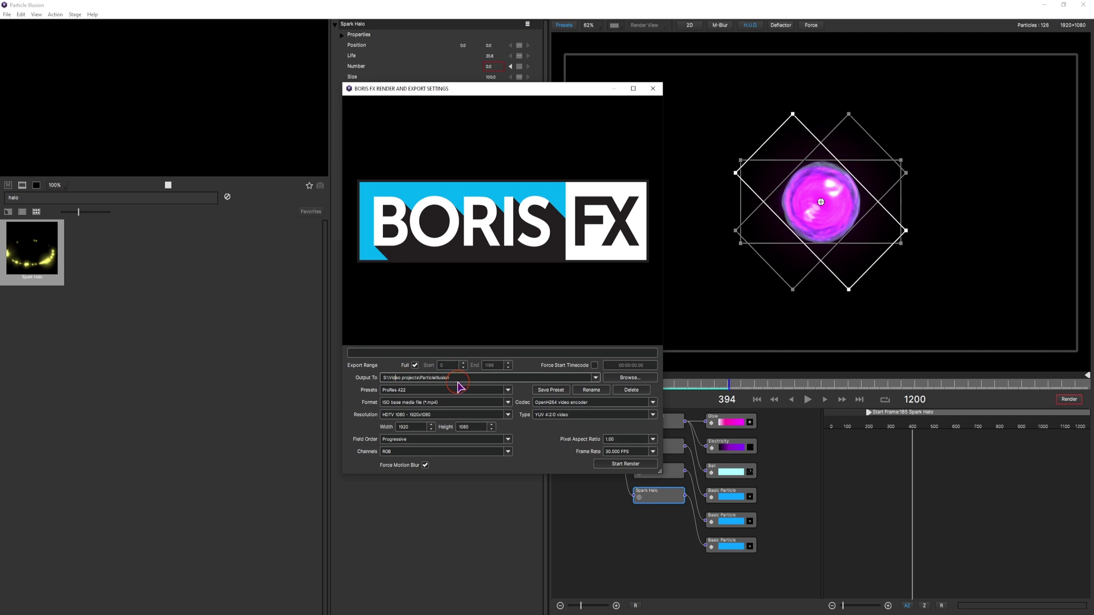
pyautogui.write('ORB')
pyautogui.click(604, 466)
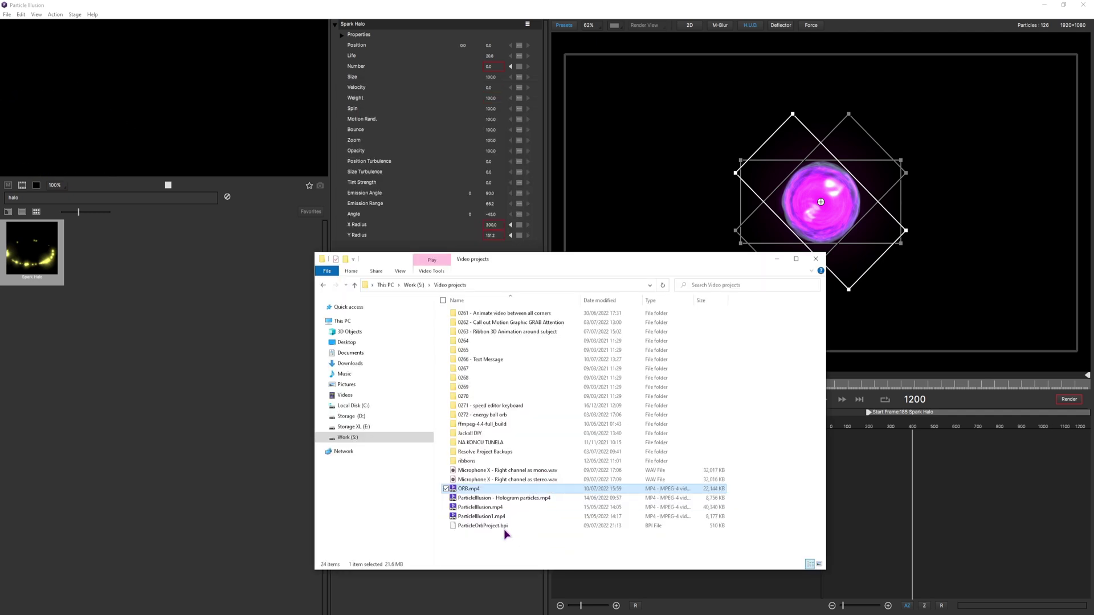
pyautogui.doubleClick(486, 491)
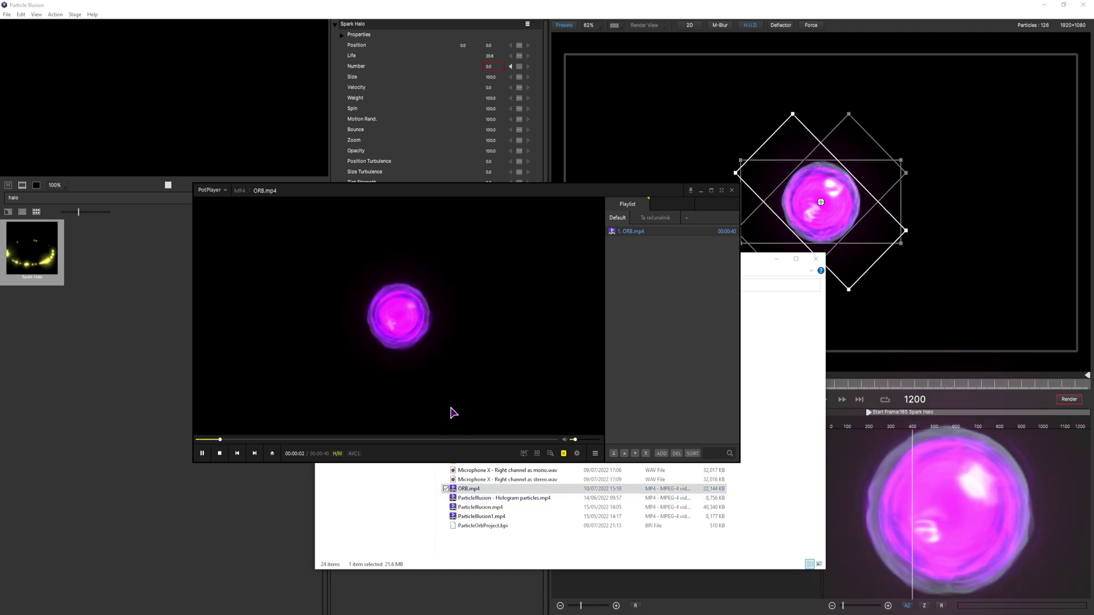
pyautogui.click(732, 191)
# Step: Close File Explorer and return to Particle Illusion
pyautogui.click(203, 334)
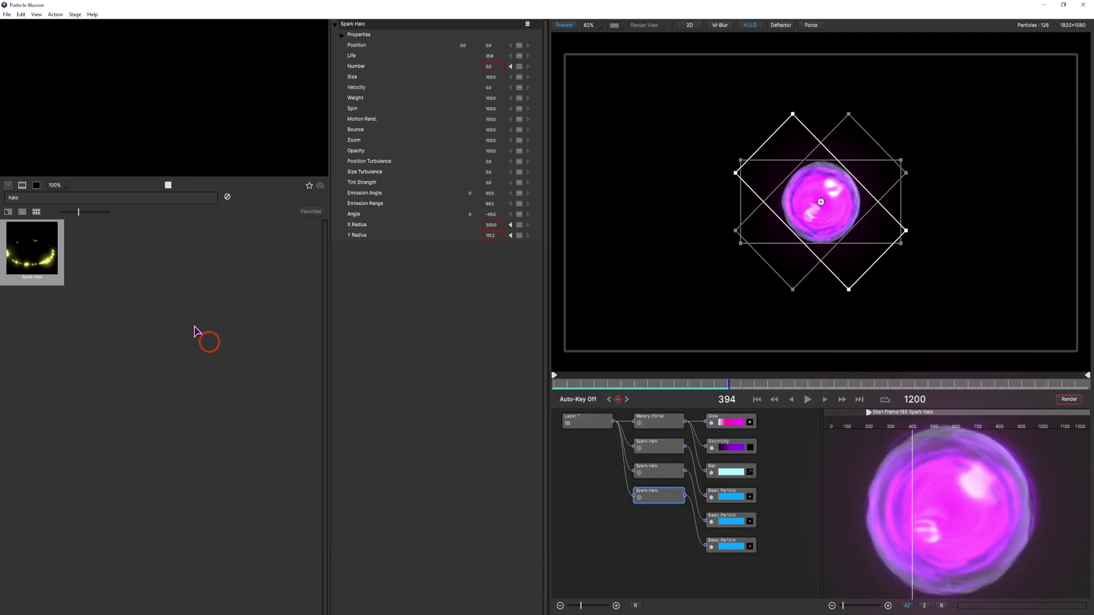